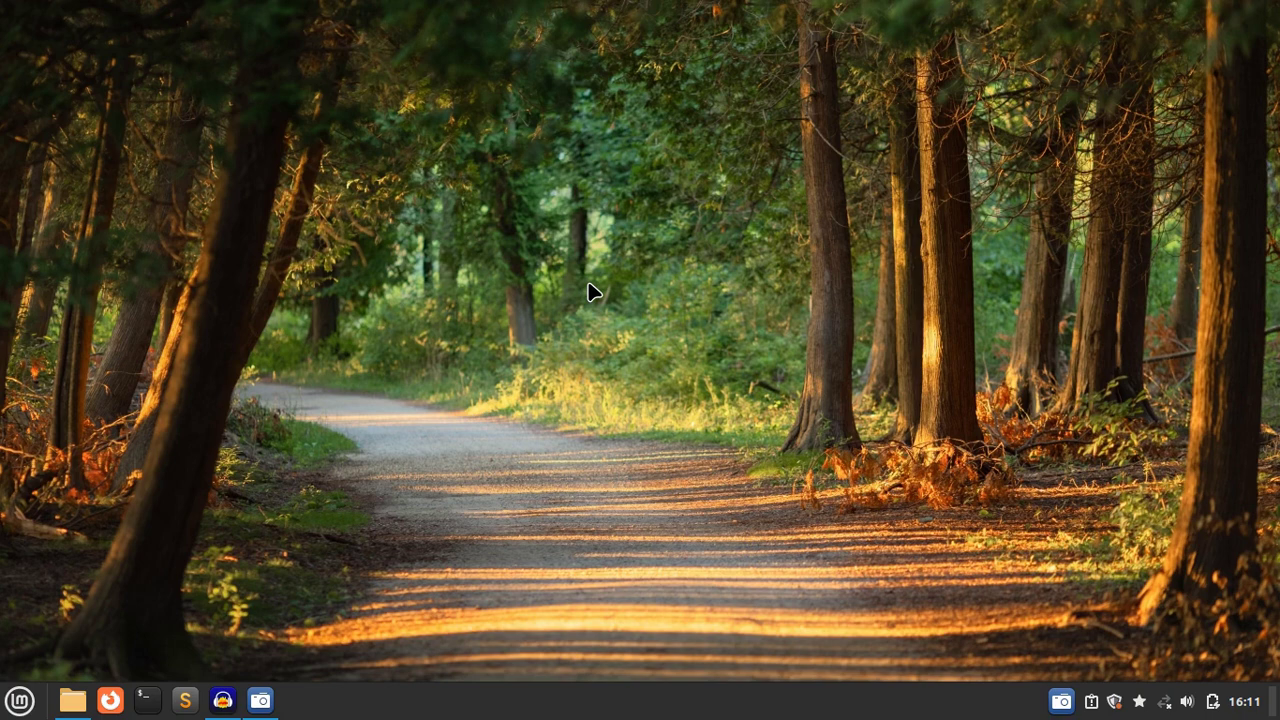
click(20, 700)
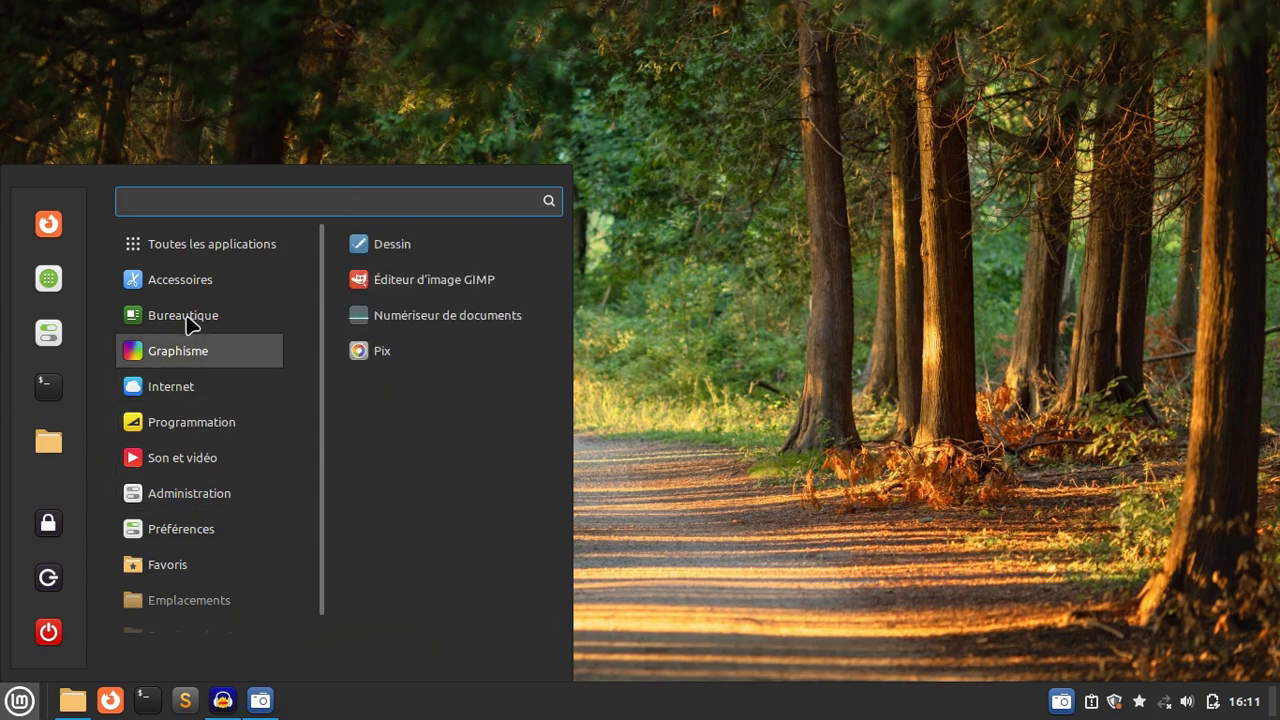
mouse_move(189, 320)
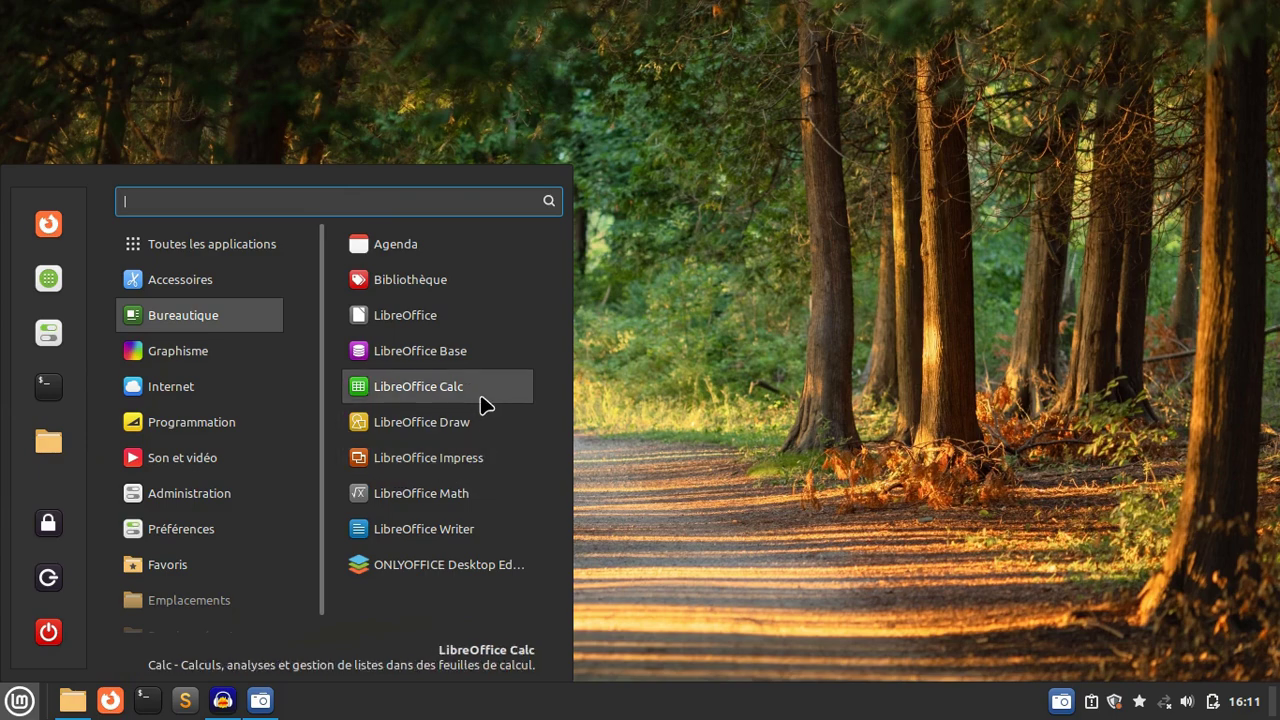
click(673, 351)
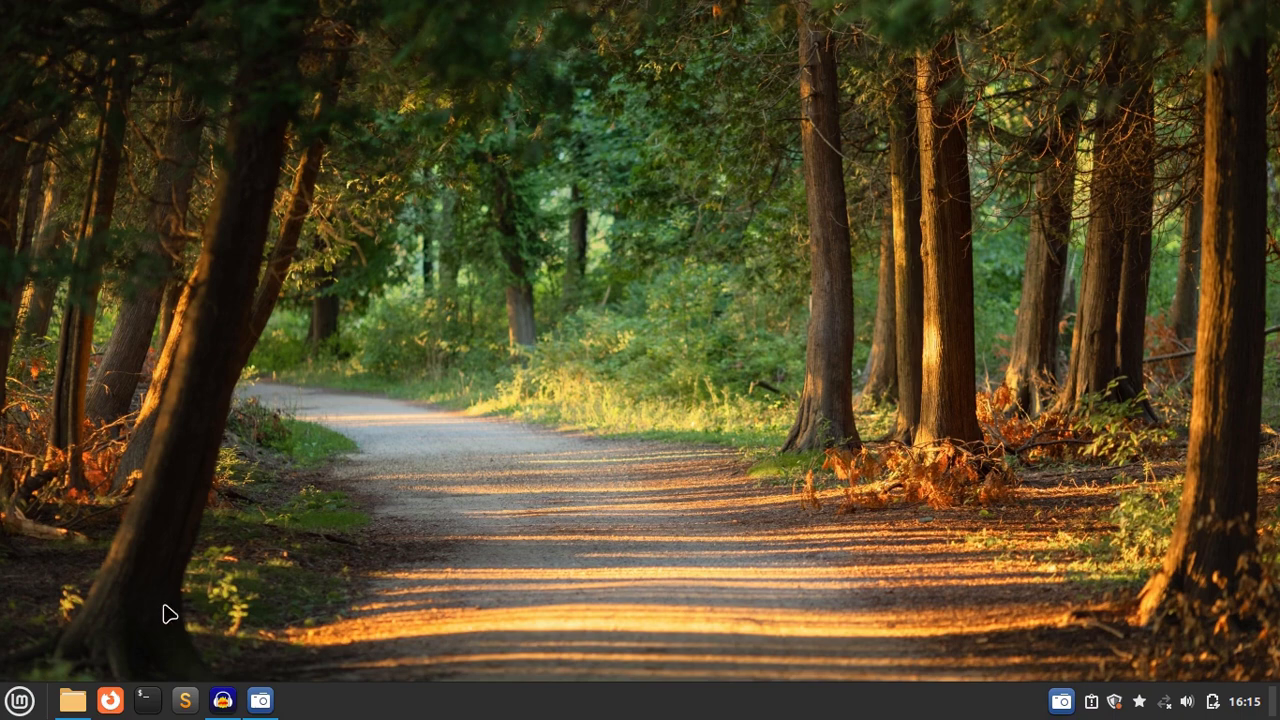
Launch ONLYOFFICE Desktop Editors from the system's office applications
click(14, 704)
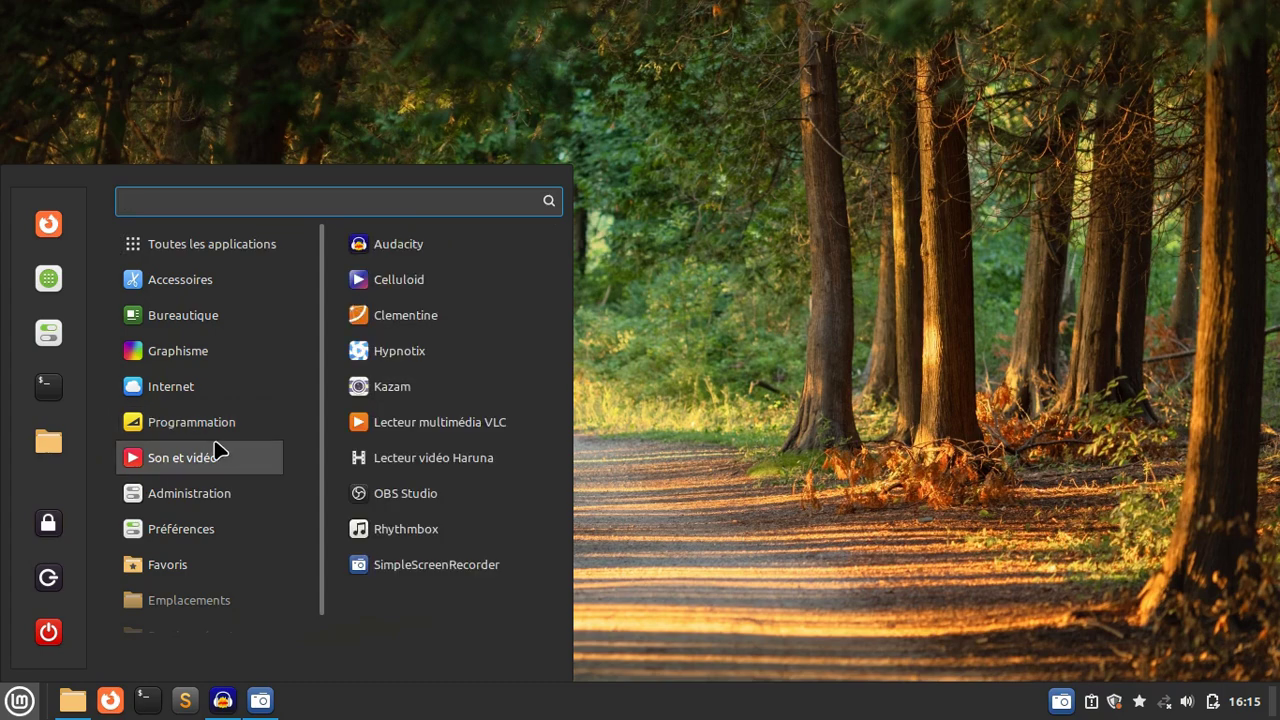
mouse_move(216, 390)
mouse_move(220, 318)
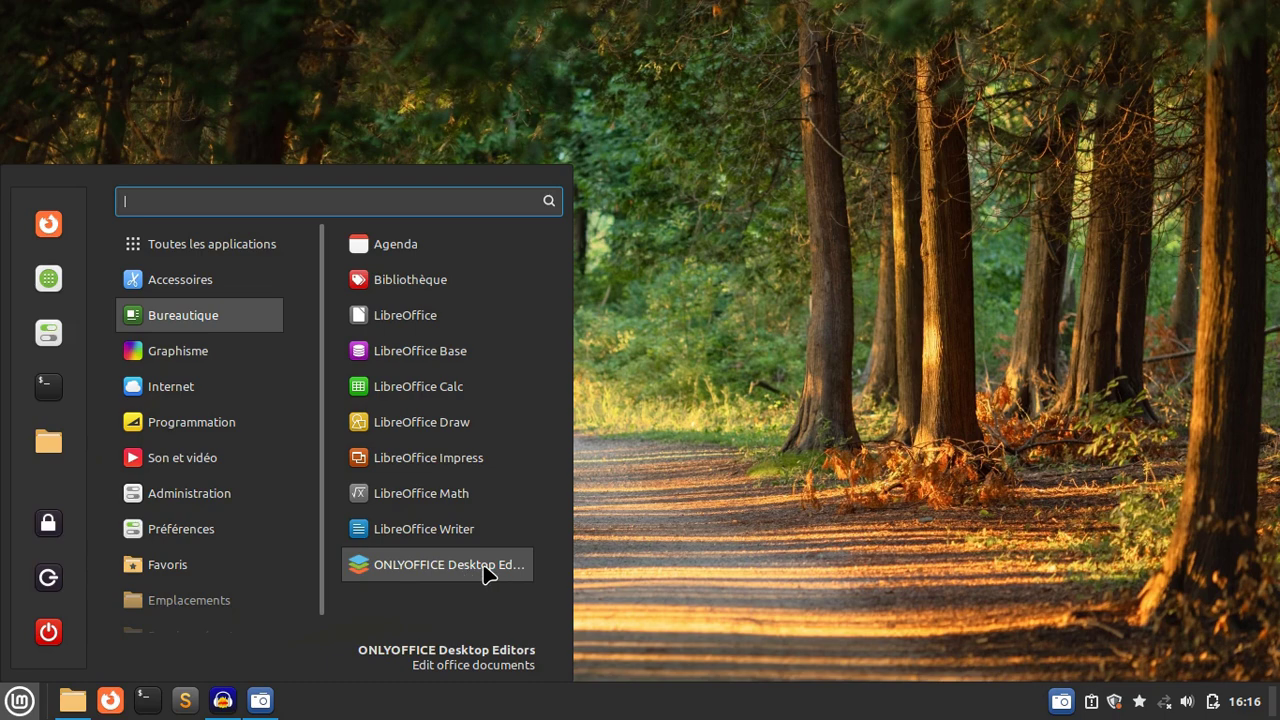
click(436, 572)
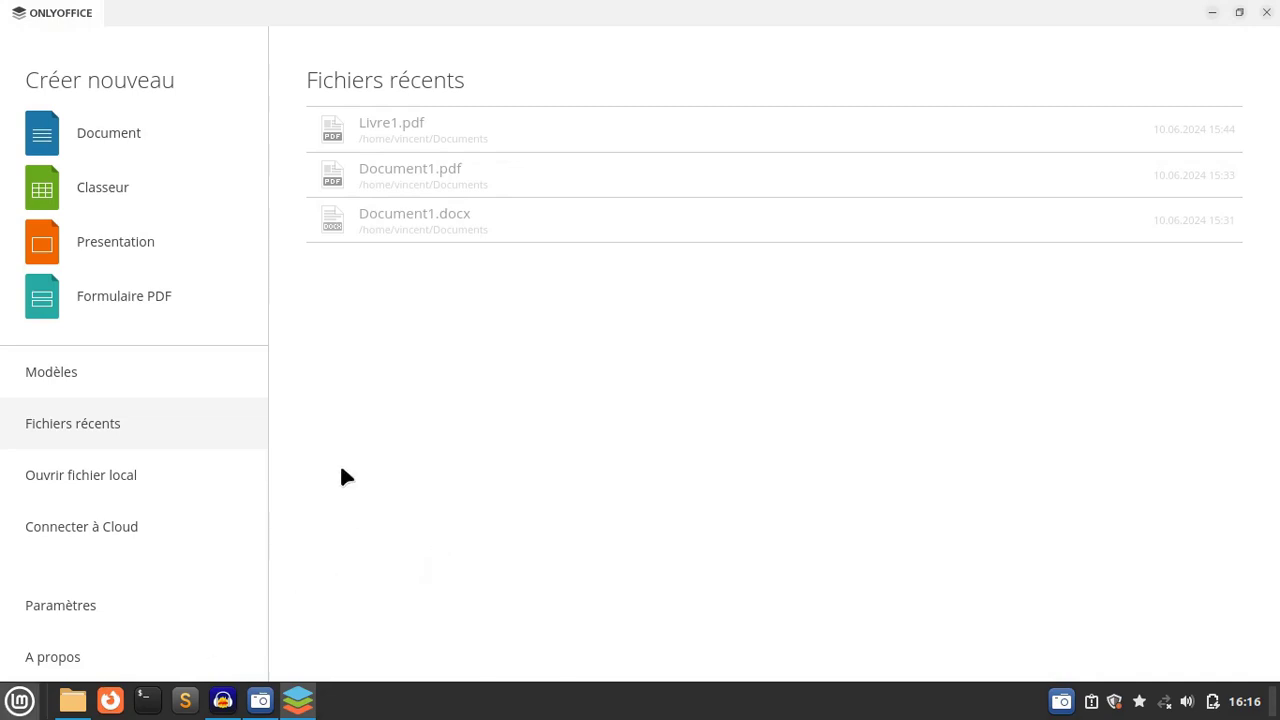
Examine the software manager entry among the administration tools and the ONLYOFFICE entry among the office applications of the system
key(super)
mouse_move(225, 415)
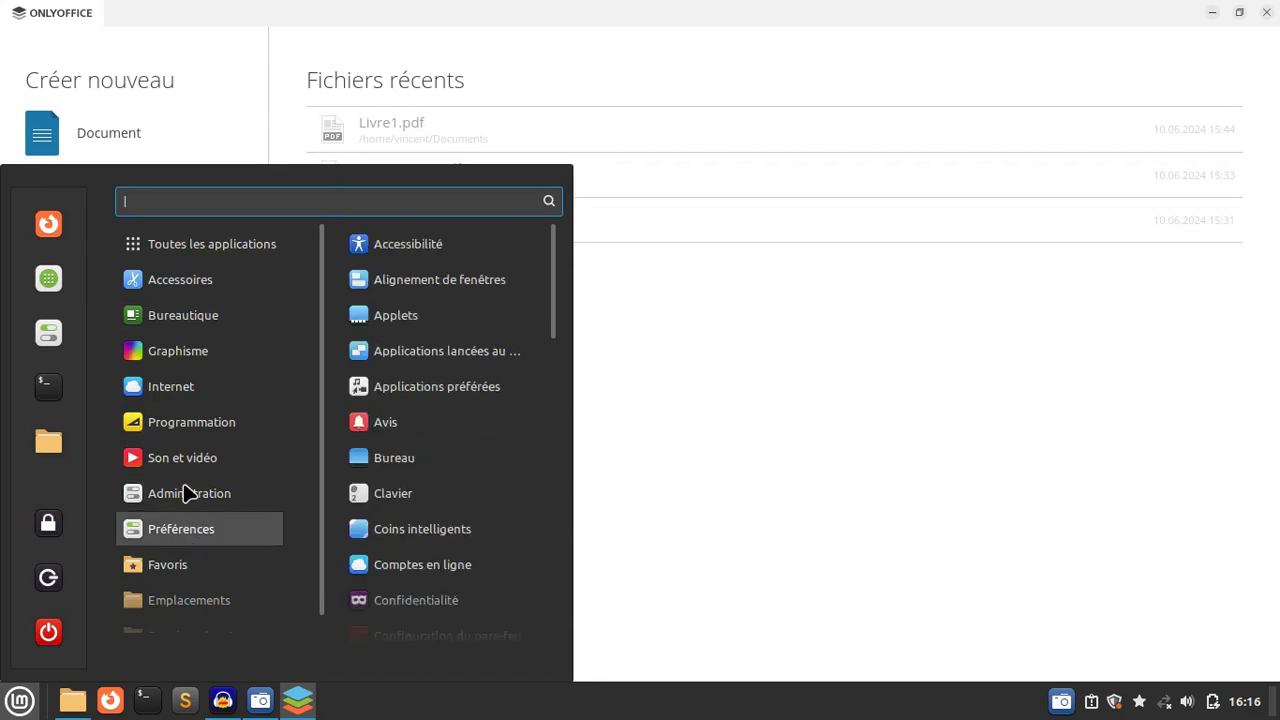
mouse_move(189, 497)
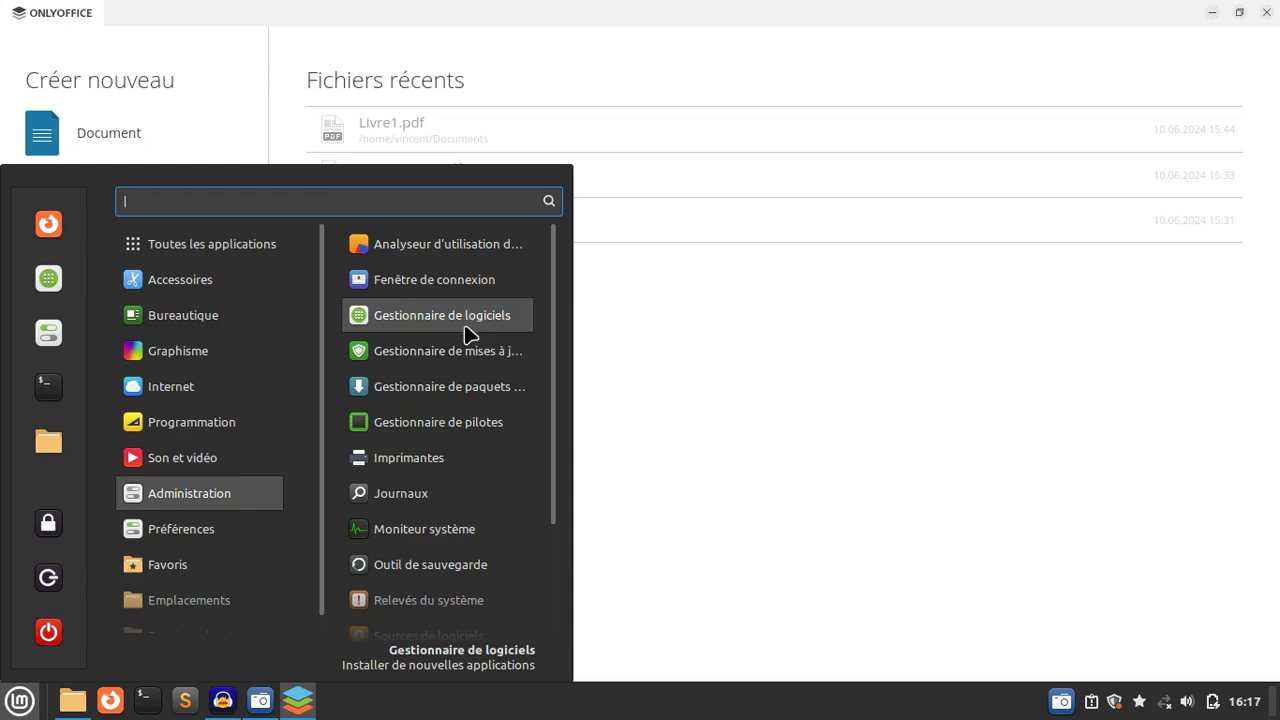
click(830, 339)
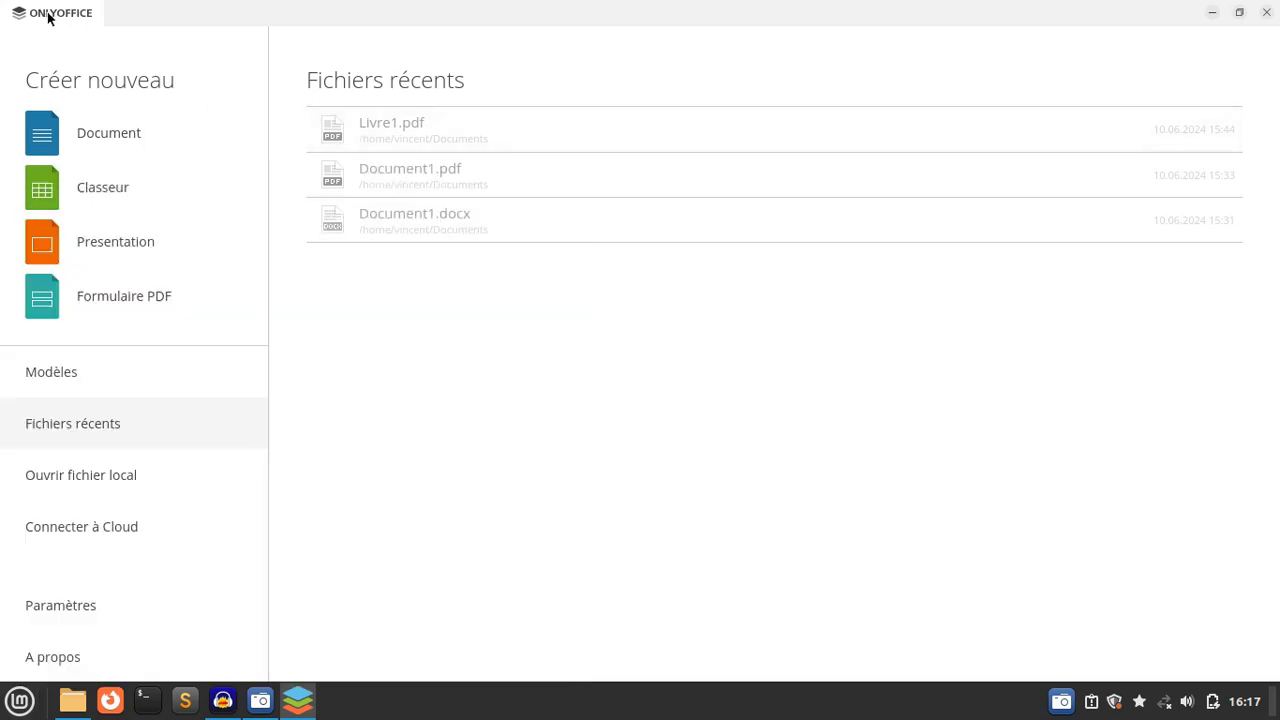
click(20, 700)
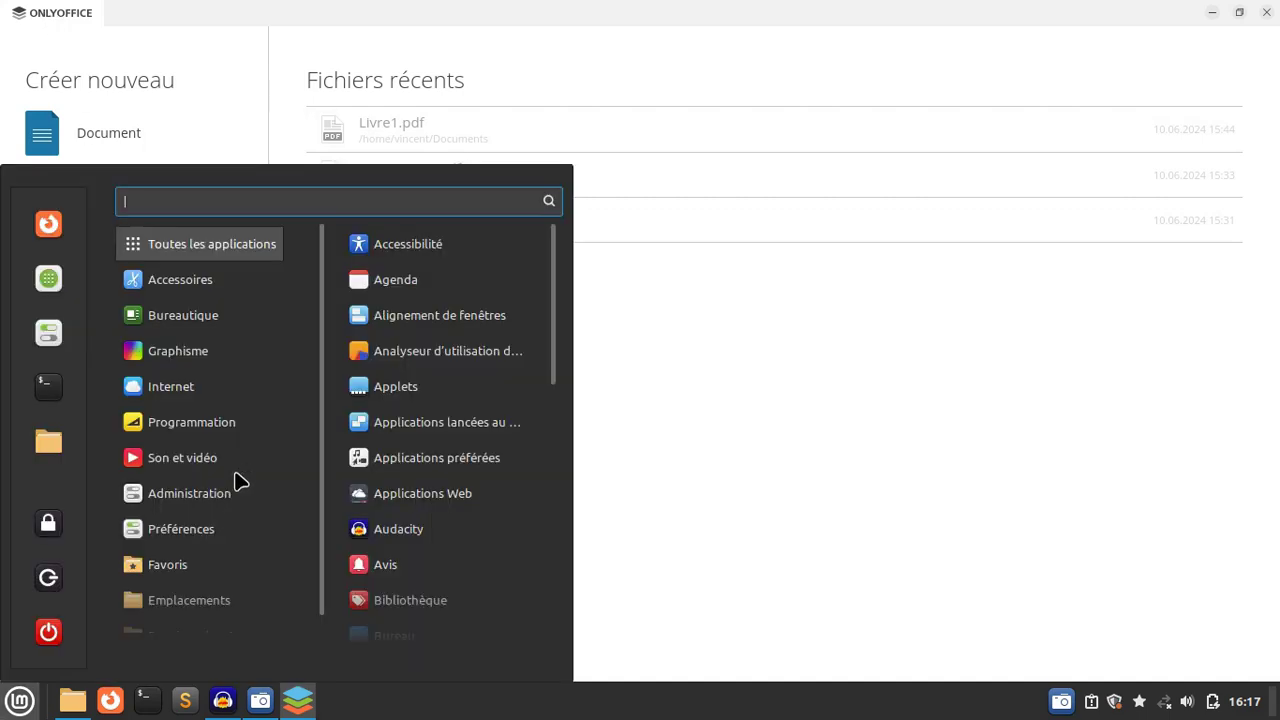
mouse_move(246, 450)
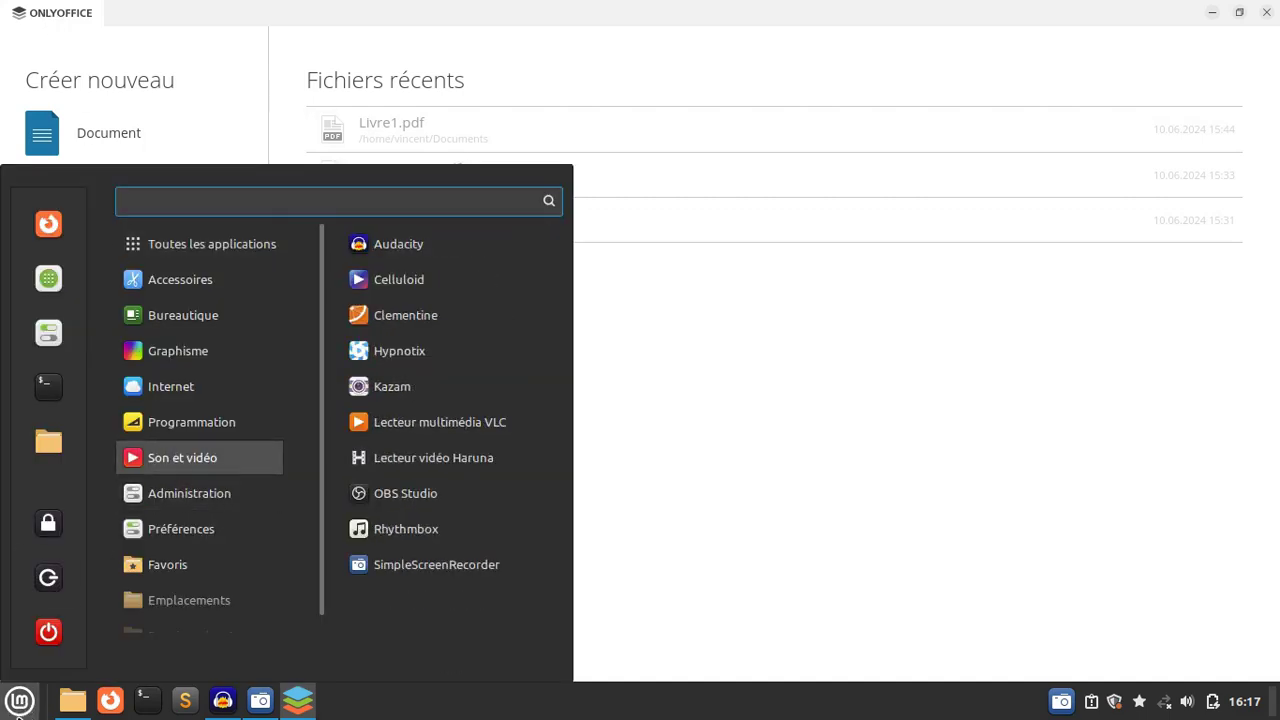
mouse_move(185, 440)
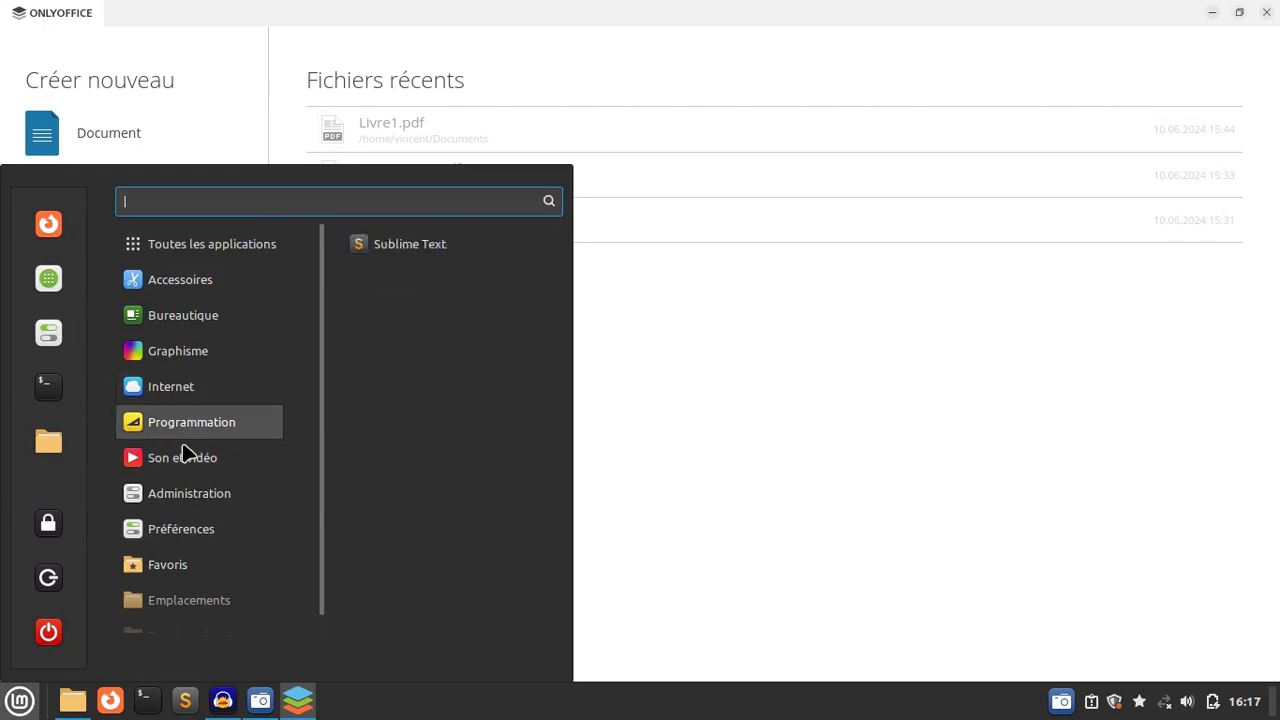
mouse_move(206, 316)
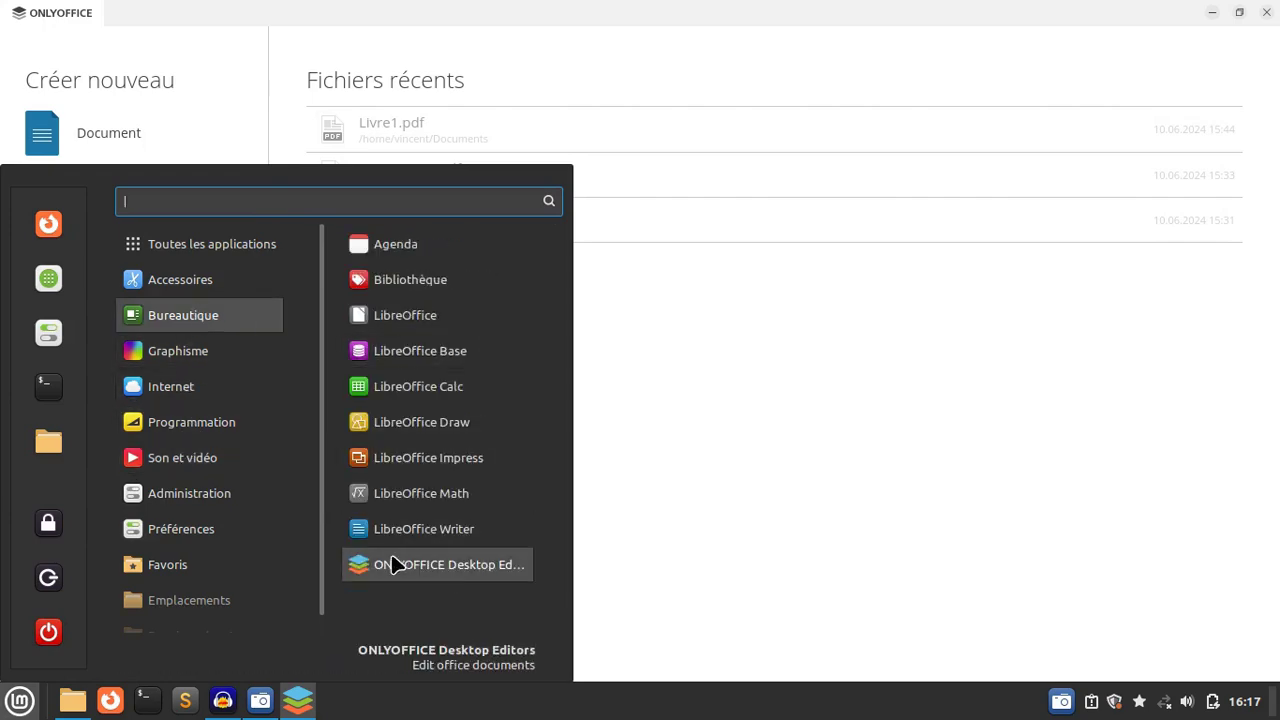
click(690, 394)
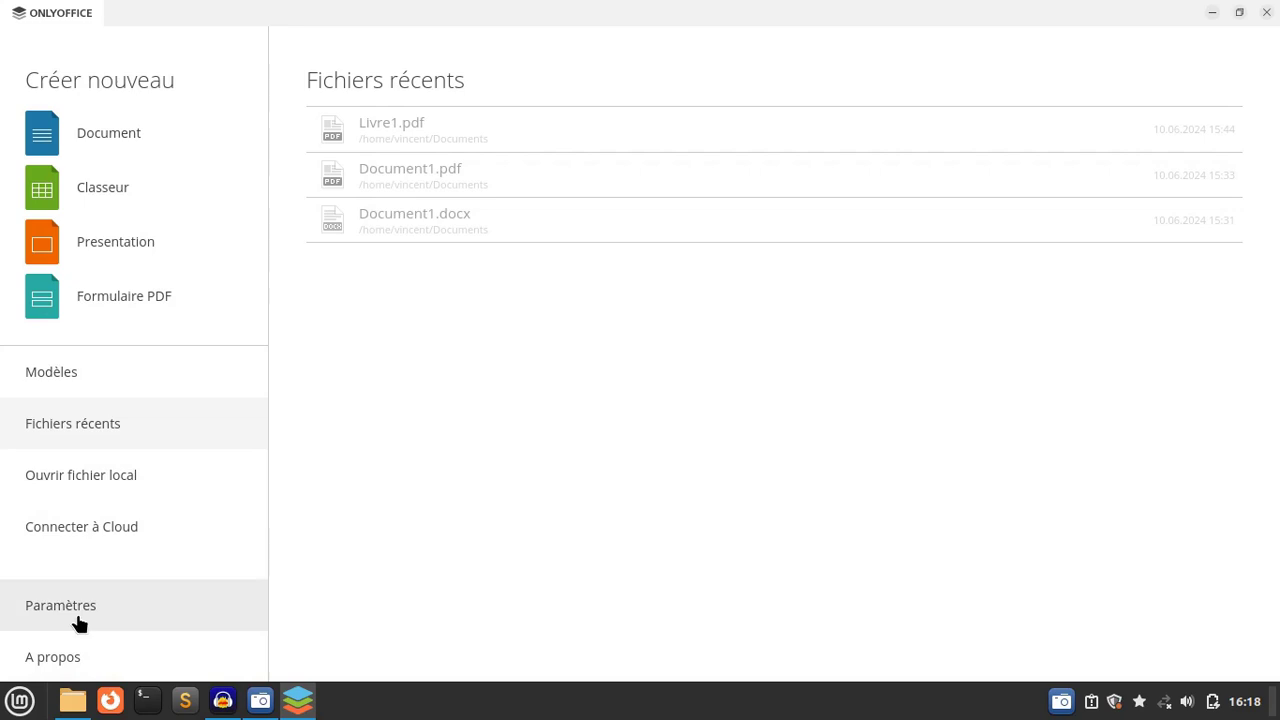
Open the application settings and look through the available interface languages
click(47, 612)
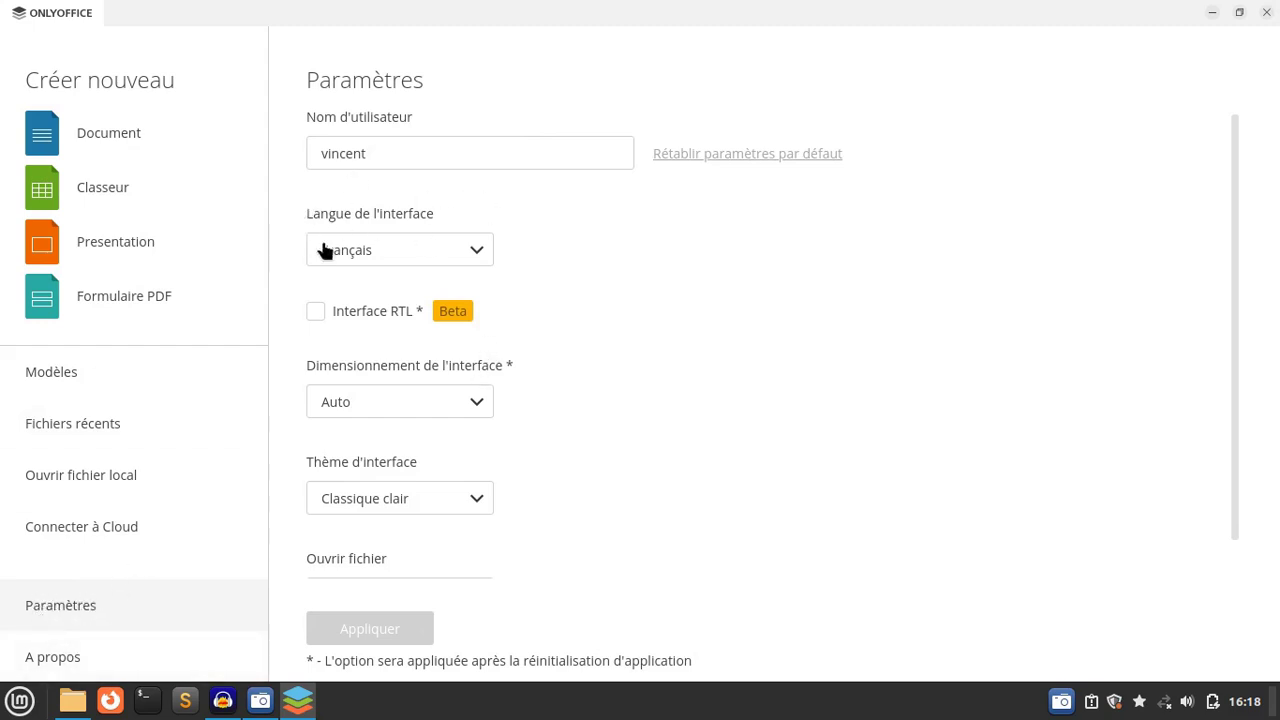
click(446, 253)
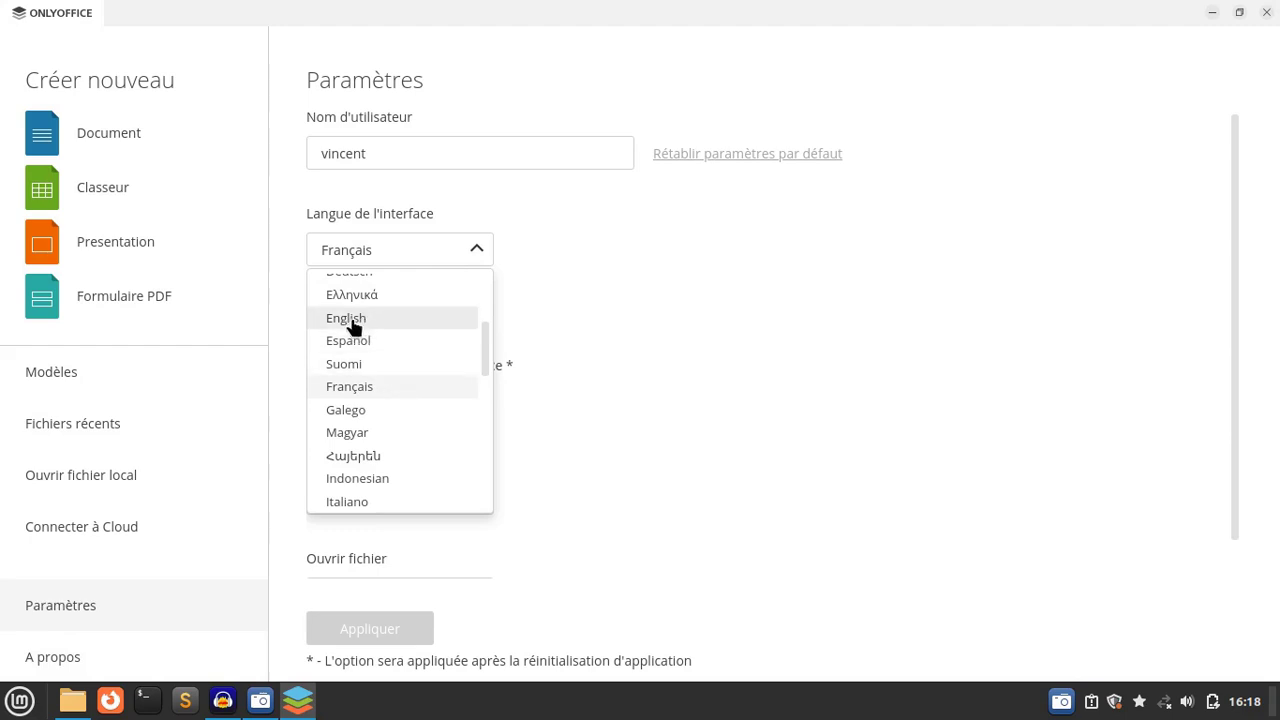
drag(484, 337, 487, 276)
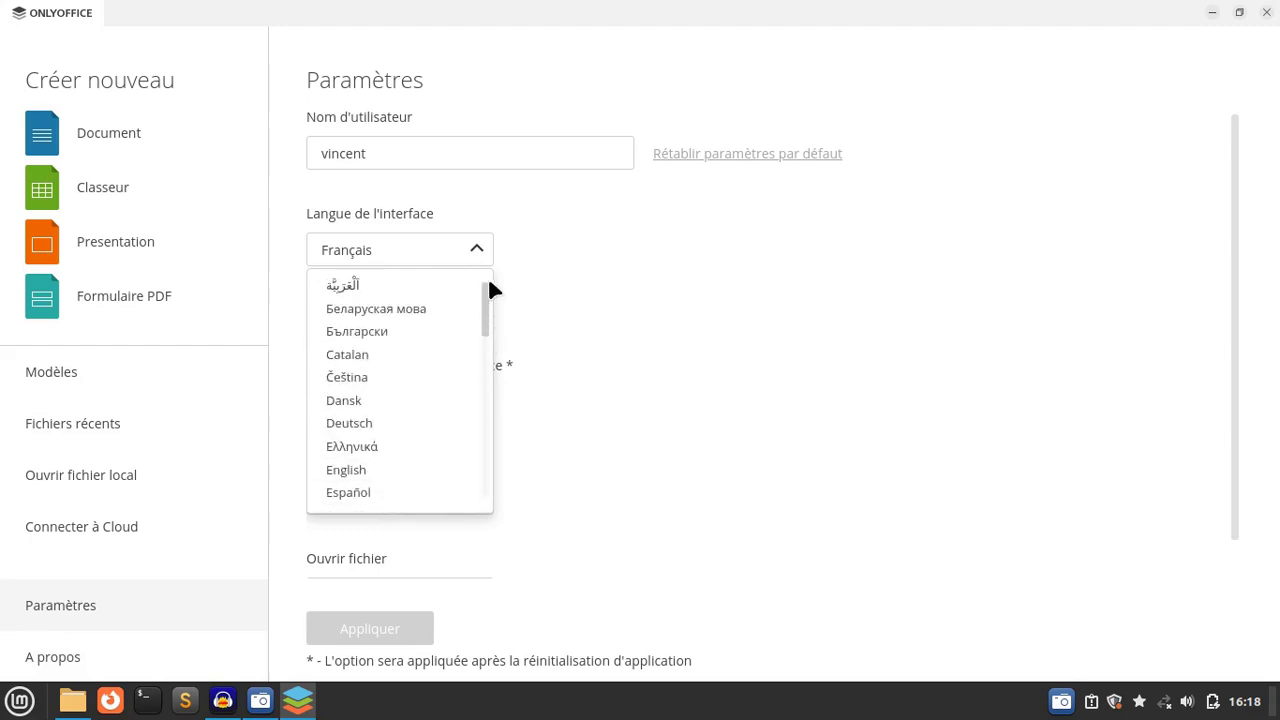
click(644, 212)
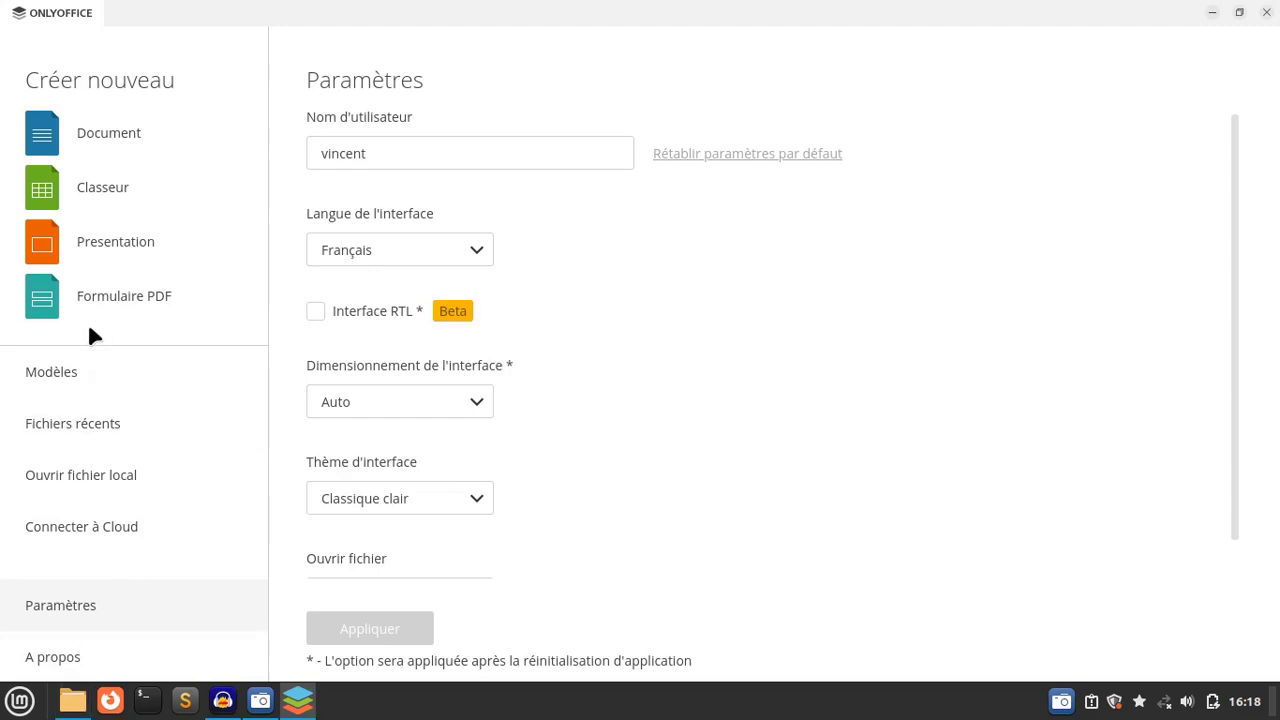
Review the start screen's sections for templates, recent files, local files and cloud connections
click(68, 374)
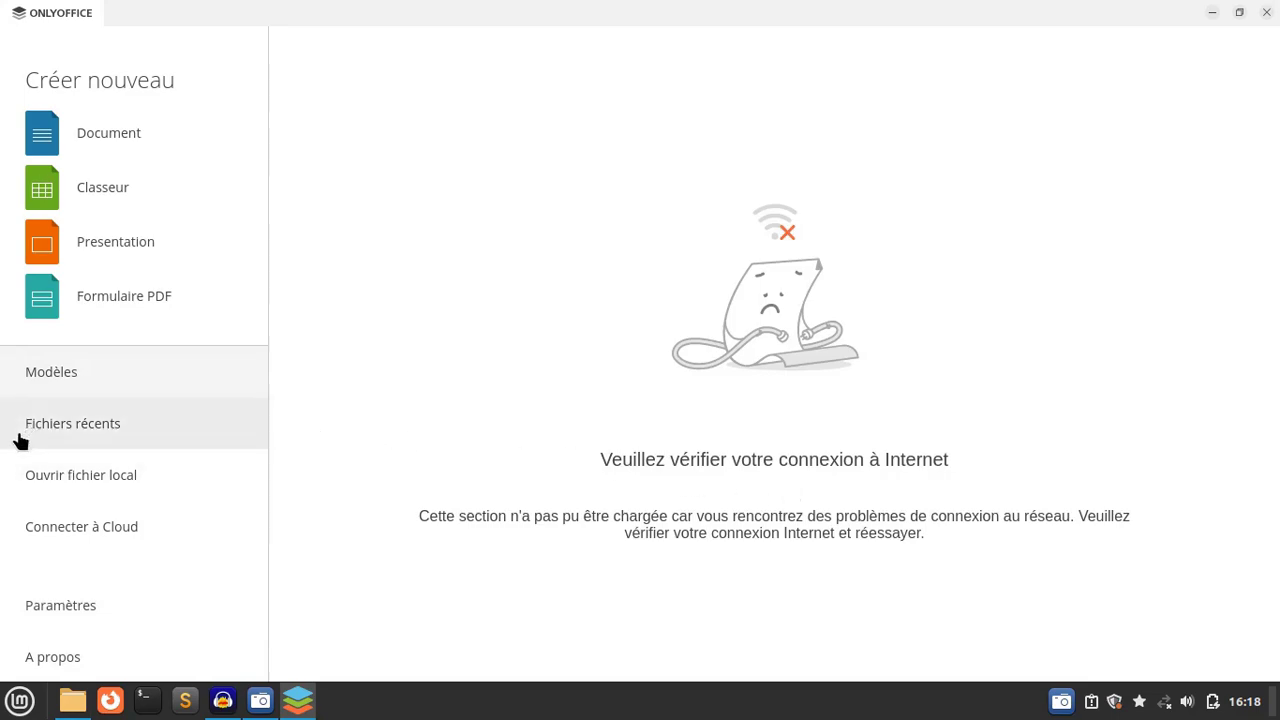
click(55, 437)
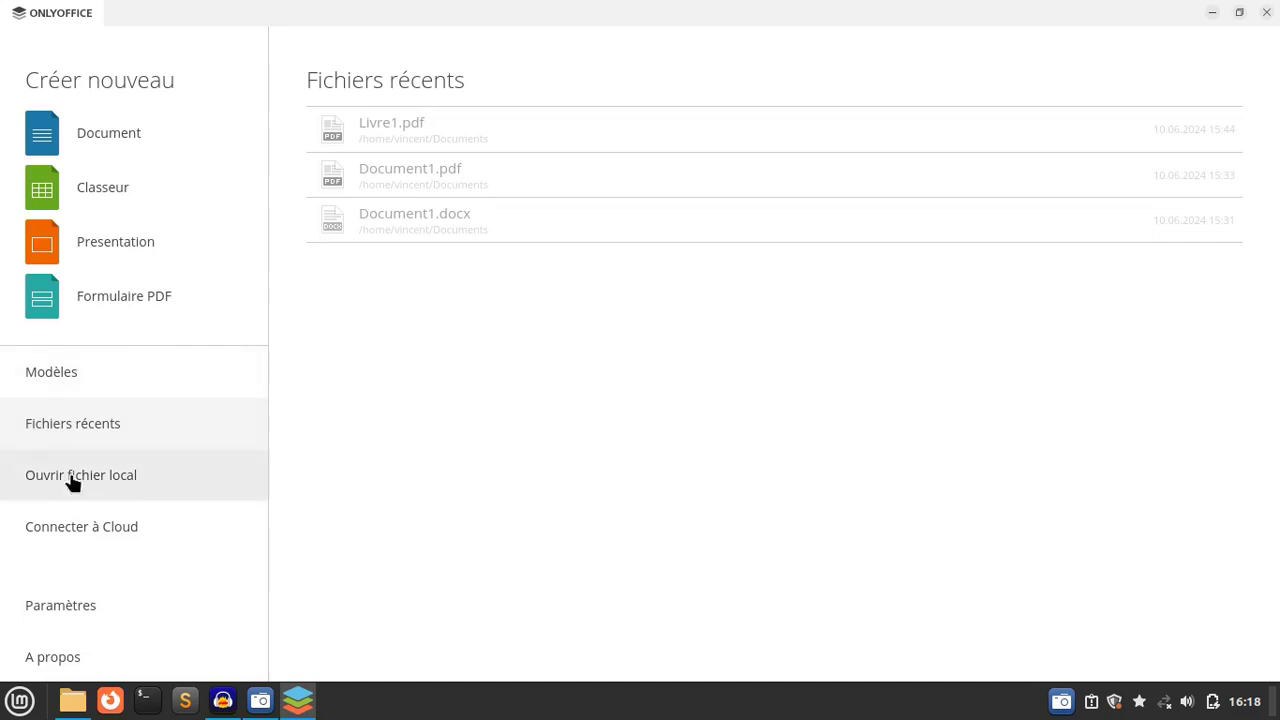
click(71, 478)
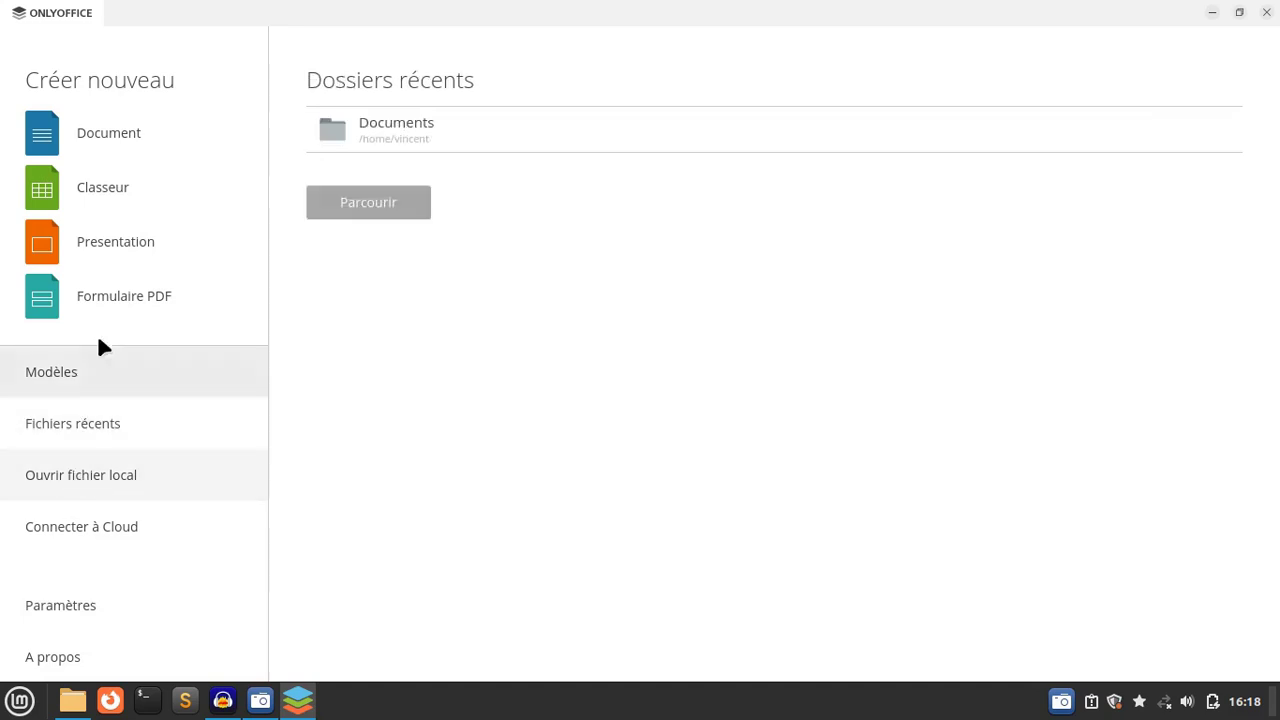
click(94, 532)
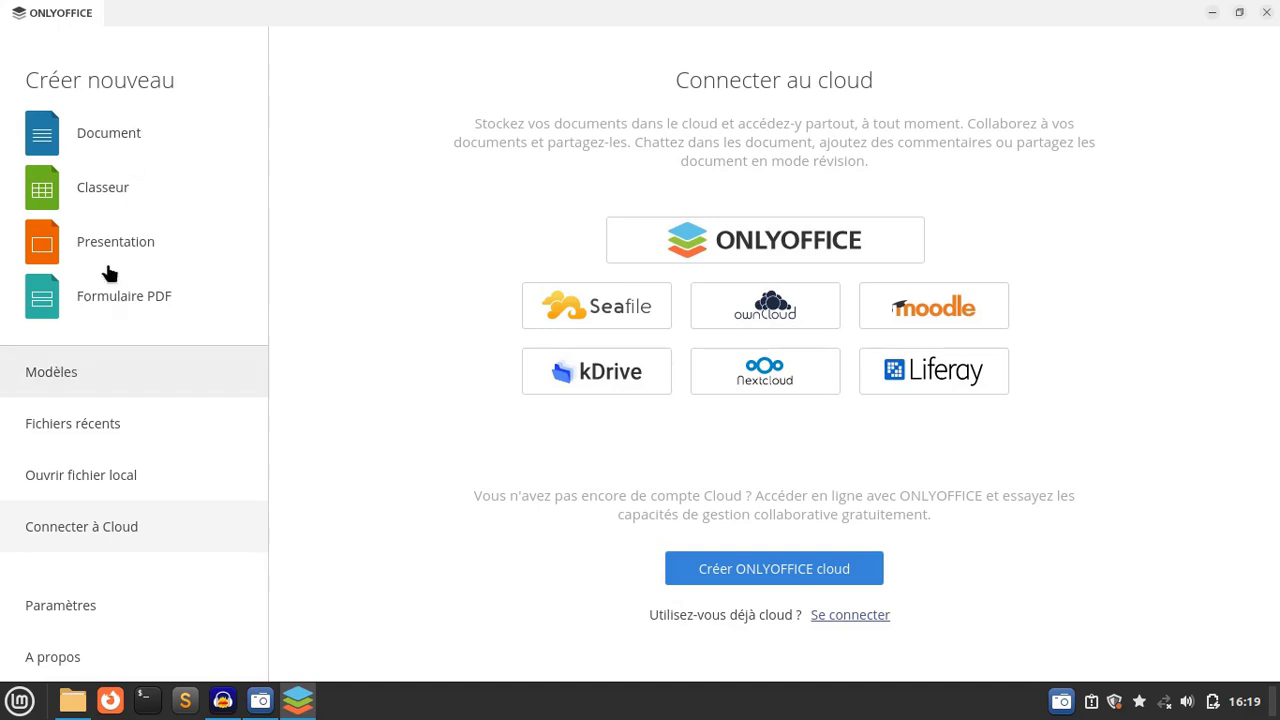
Create a new text document and view its document information and print settings
click(87, 133)
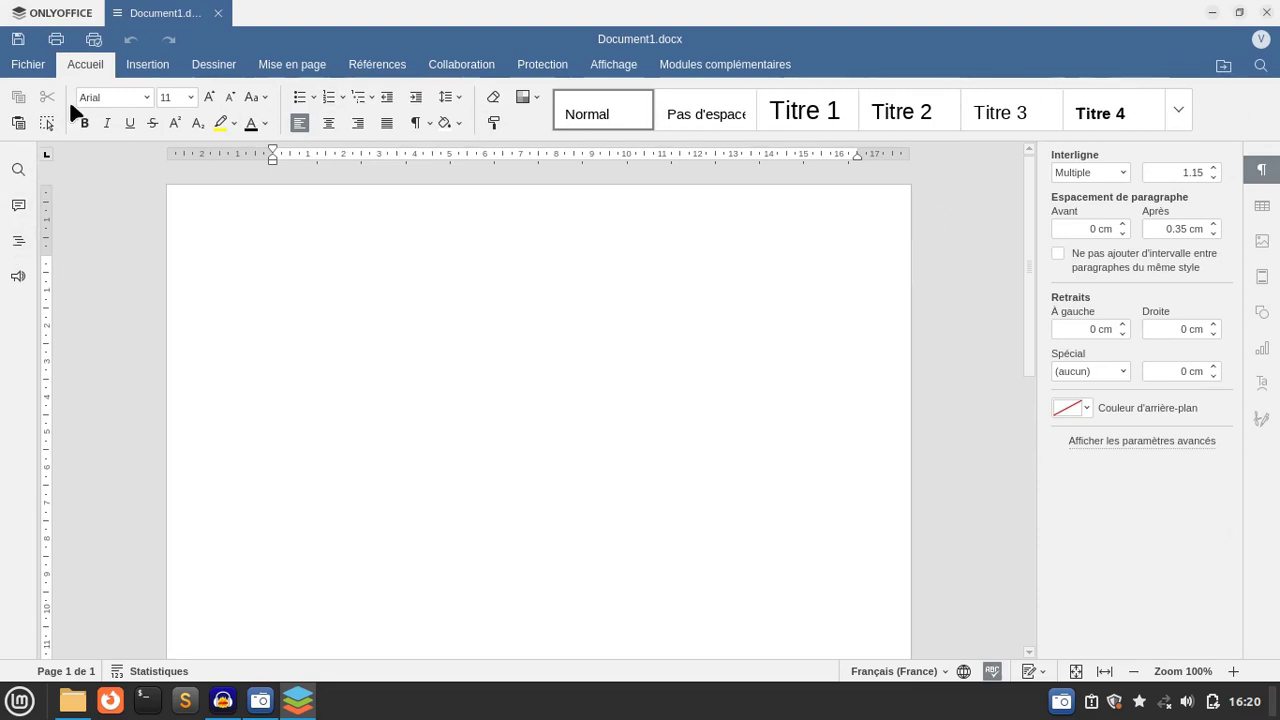
click(28, 65)
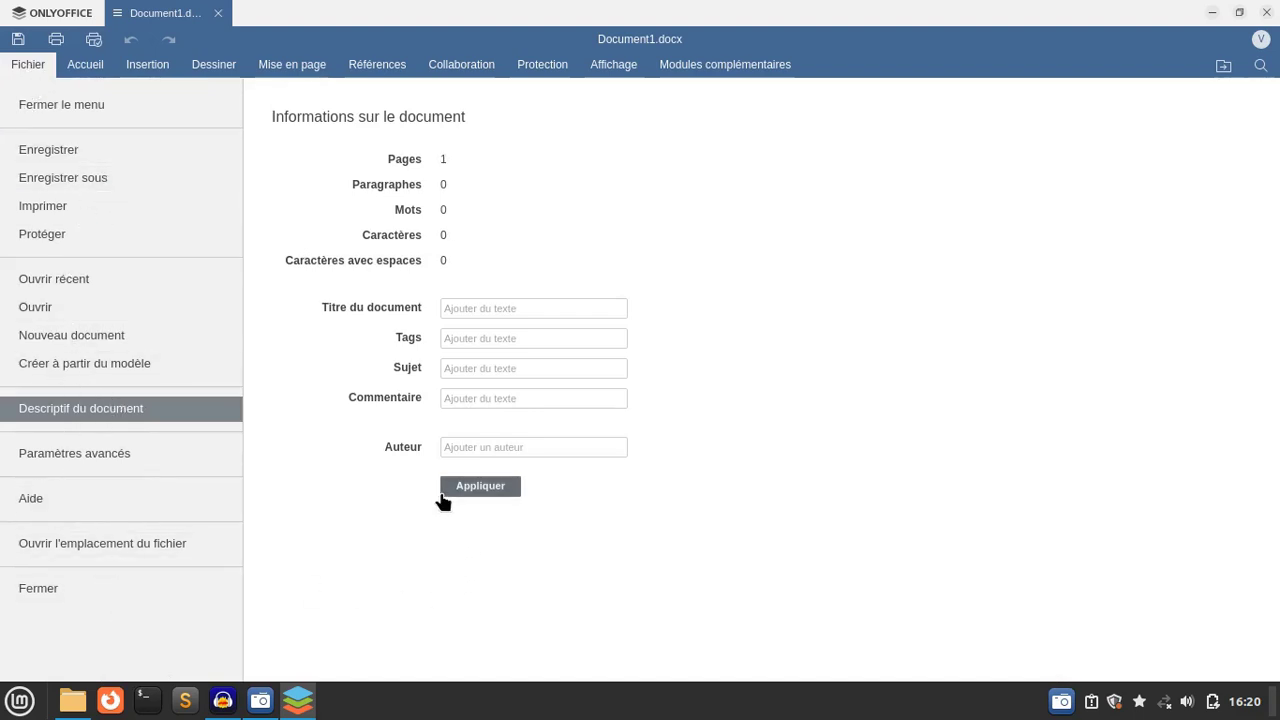
click(46, 208)
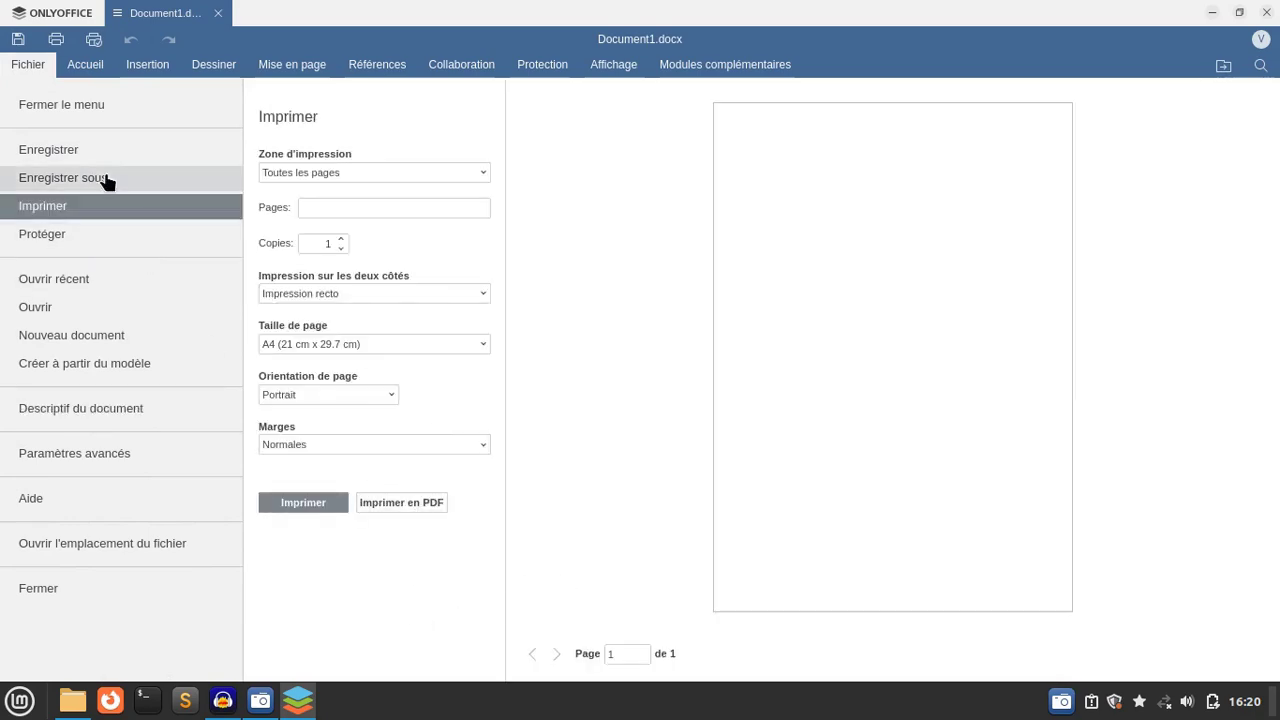
Insert a table with three columns and two rows at the start of the blank document
click(130, 66)
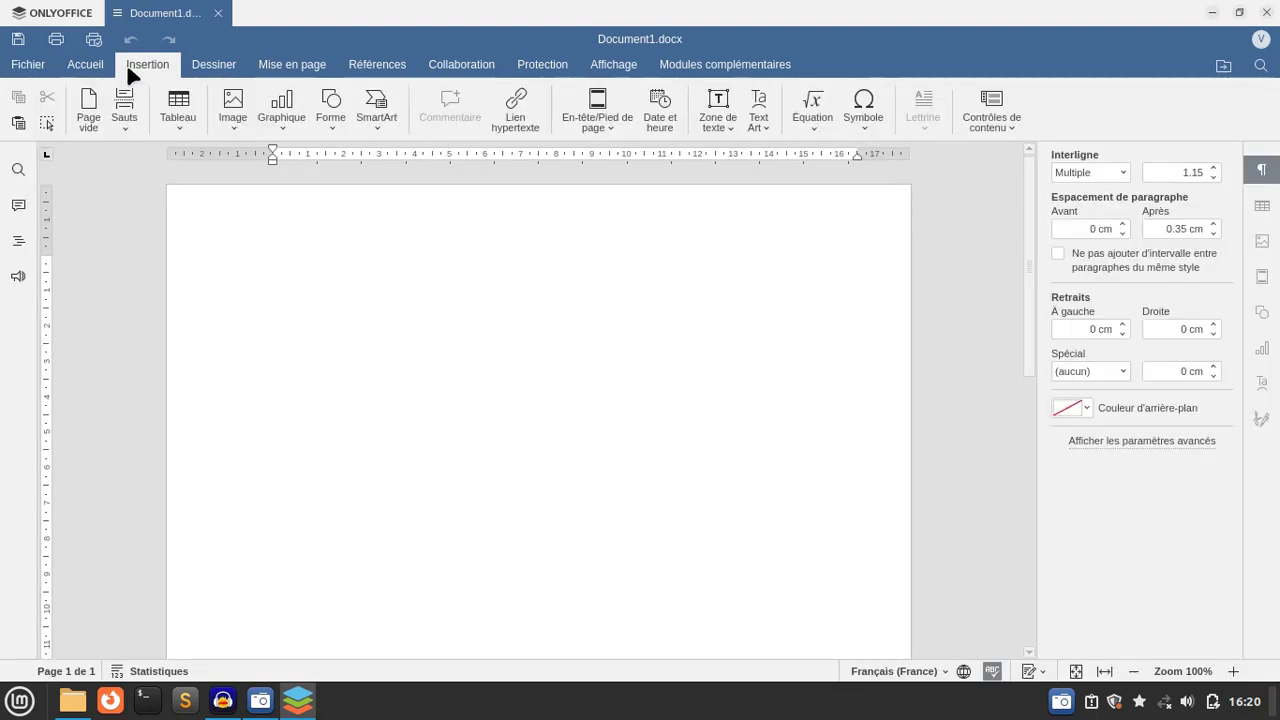
click(182, 124)
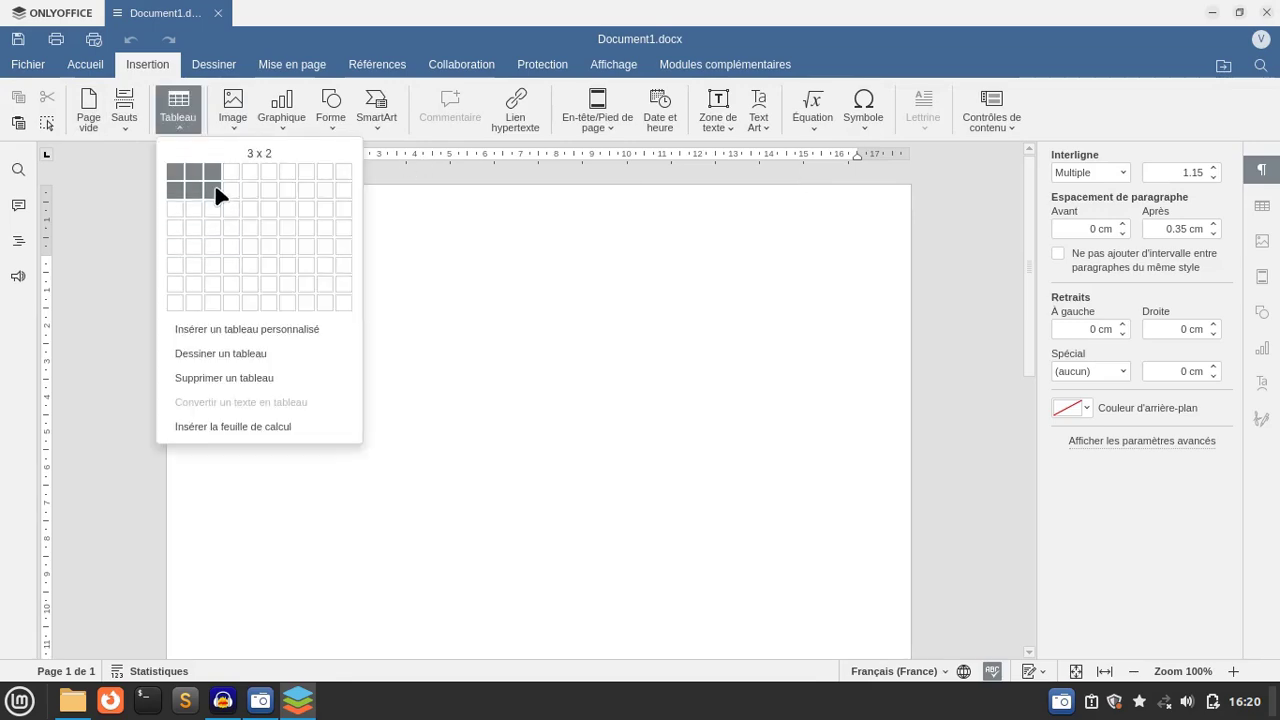
click(547, 404)
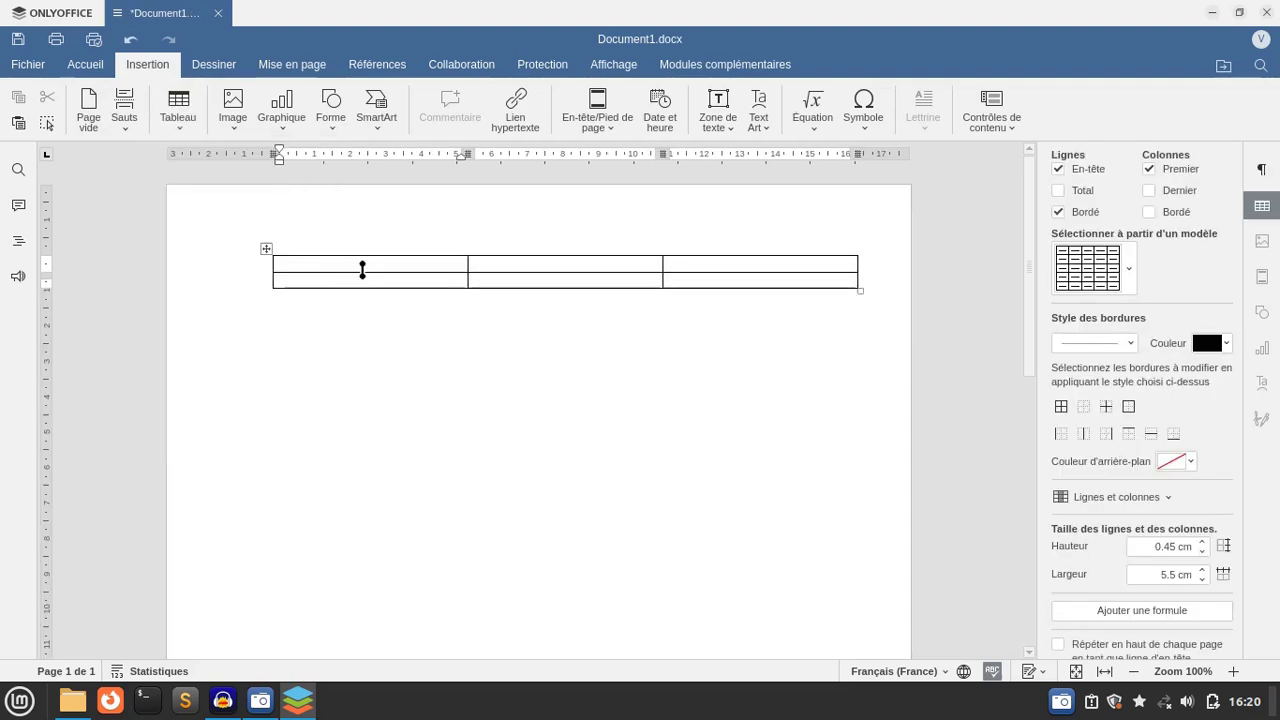
Fill the table's first column with "Uoip ;" in the first row and "iuytfy" in the second row
text(Uoip ;)
key(Down)
text(iuy)
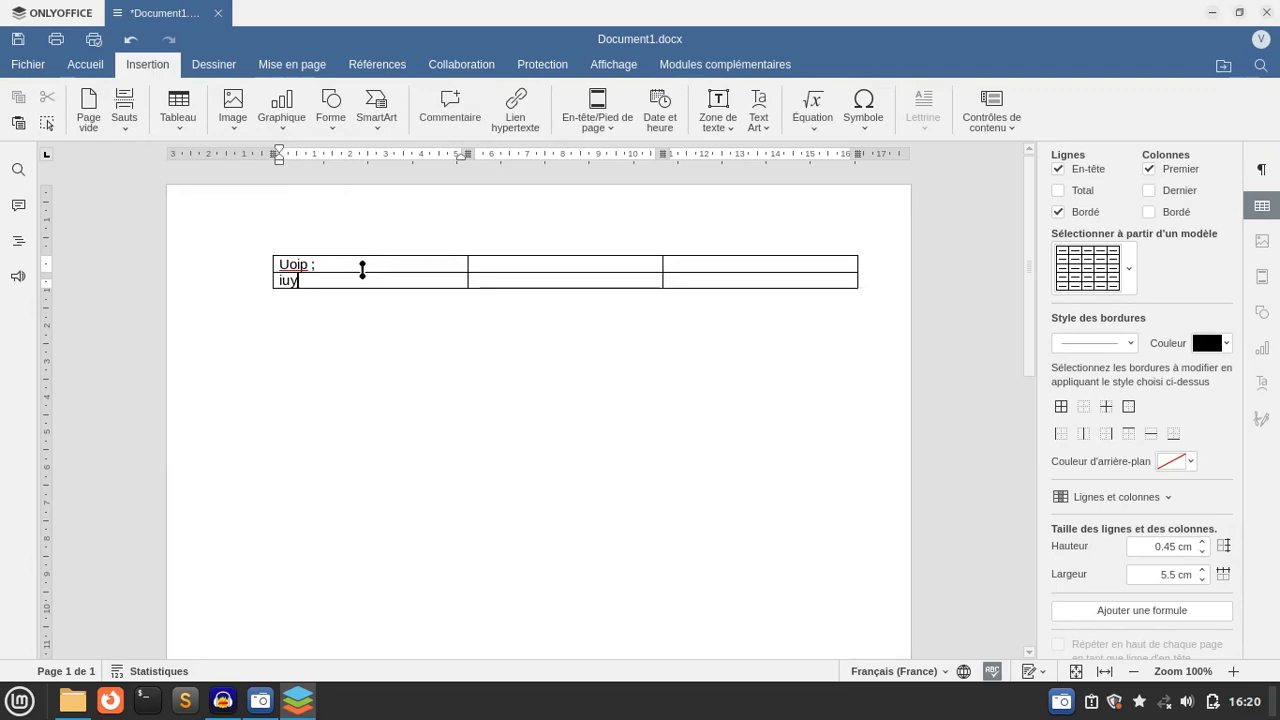
text(tfy)
click(378, 340)
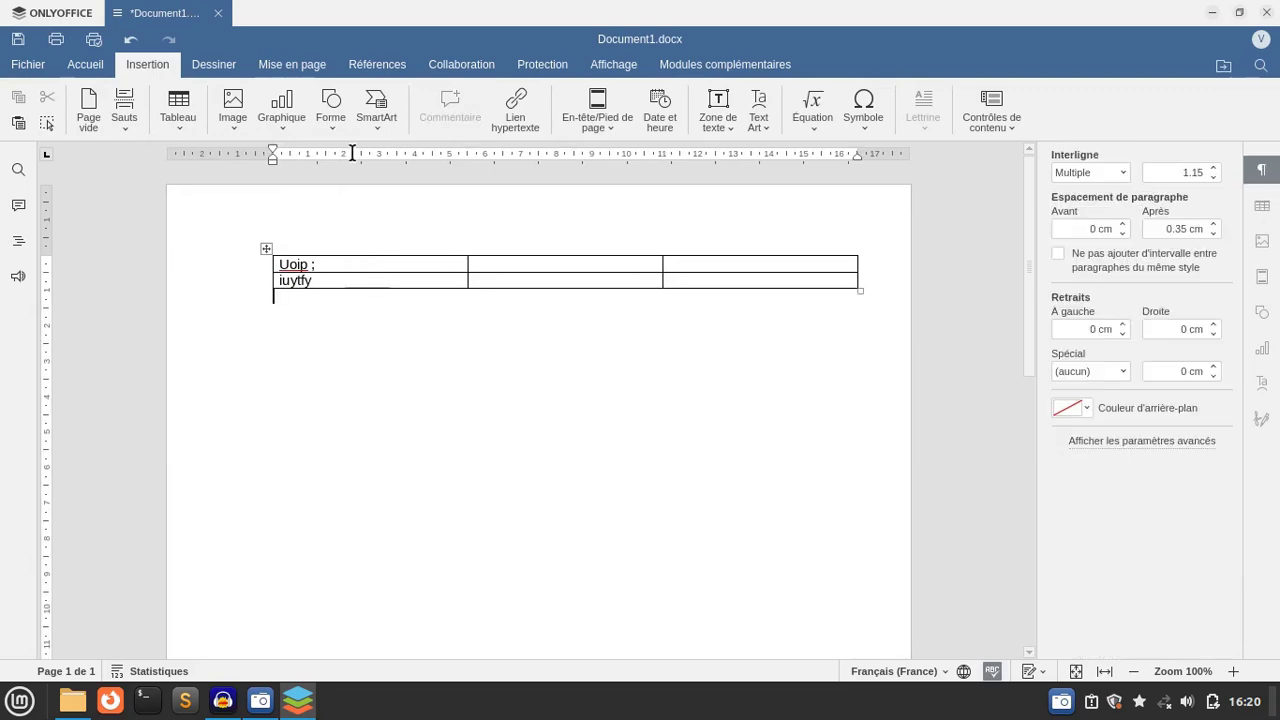
View the image insertion options and the available drawing tools
click(233, 110)
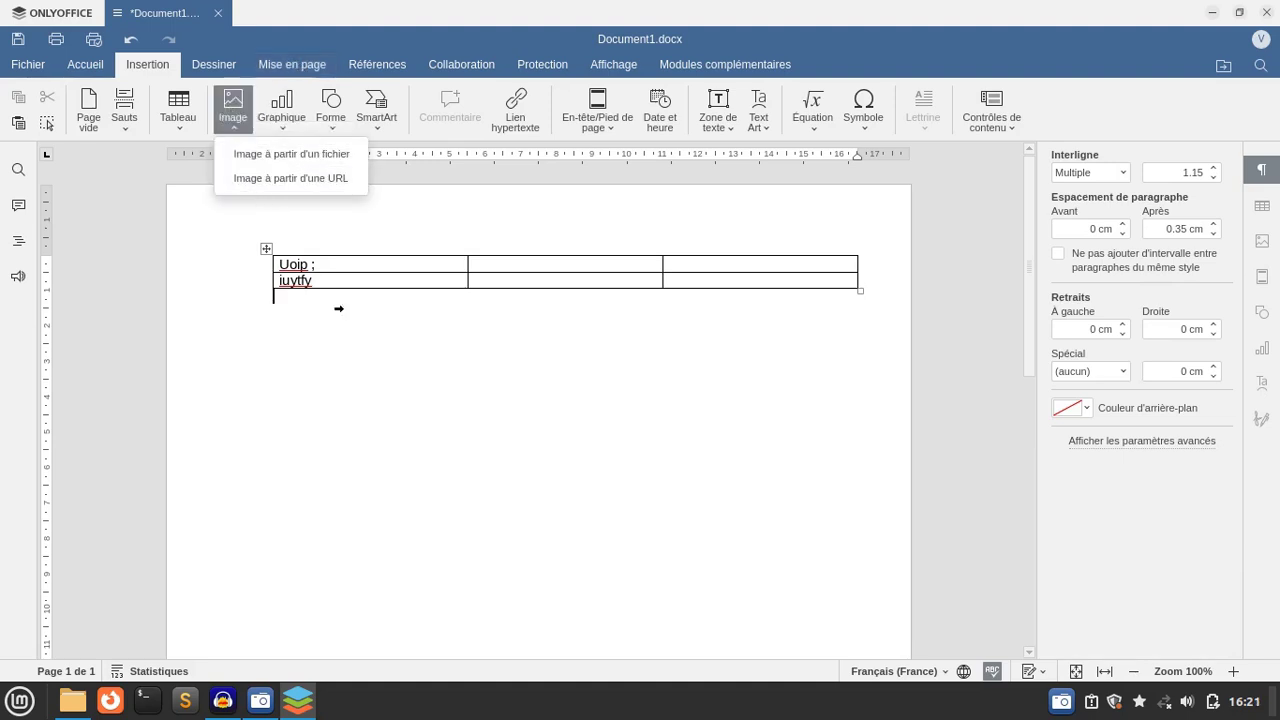
click(430, 426)
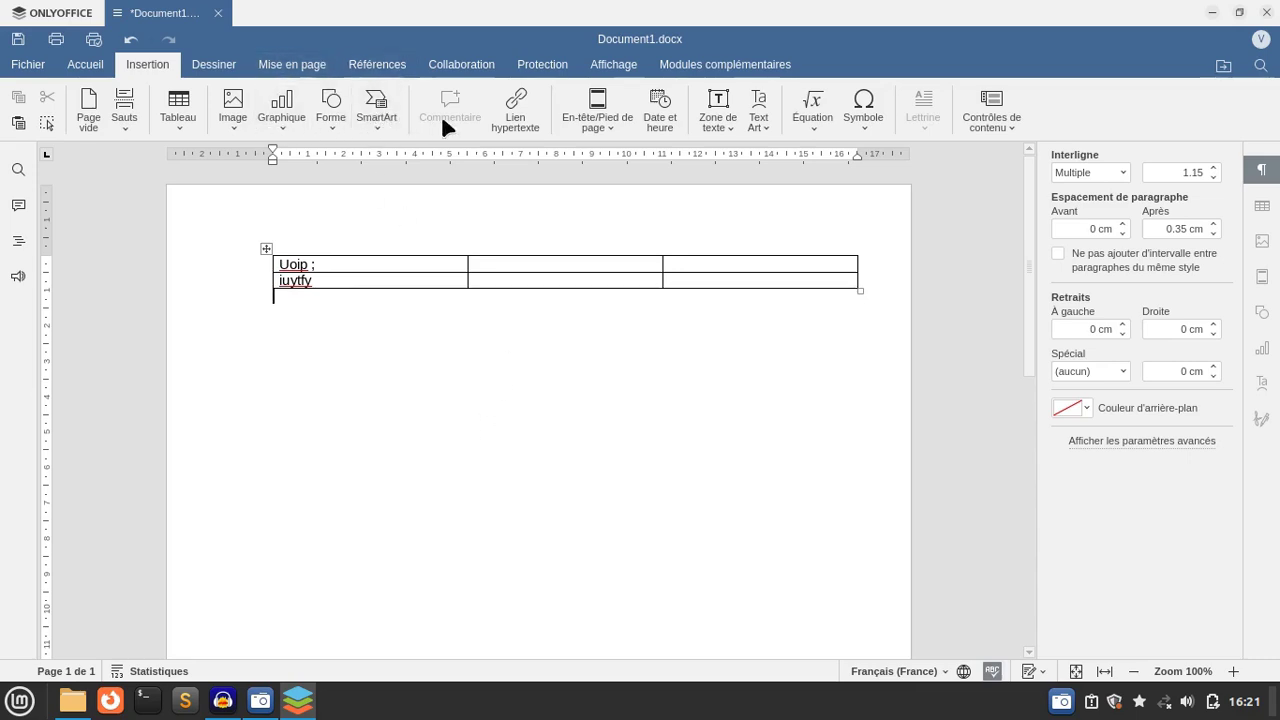
click(212, 62)
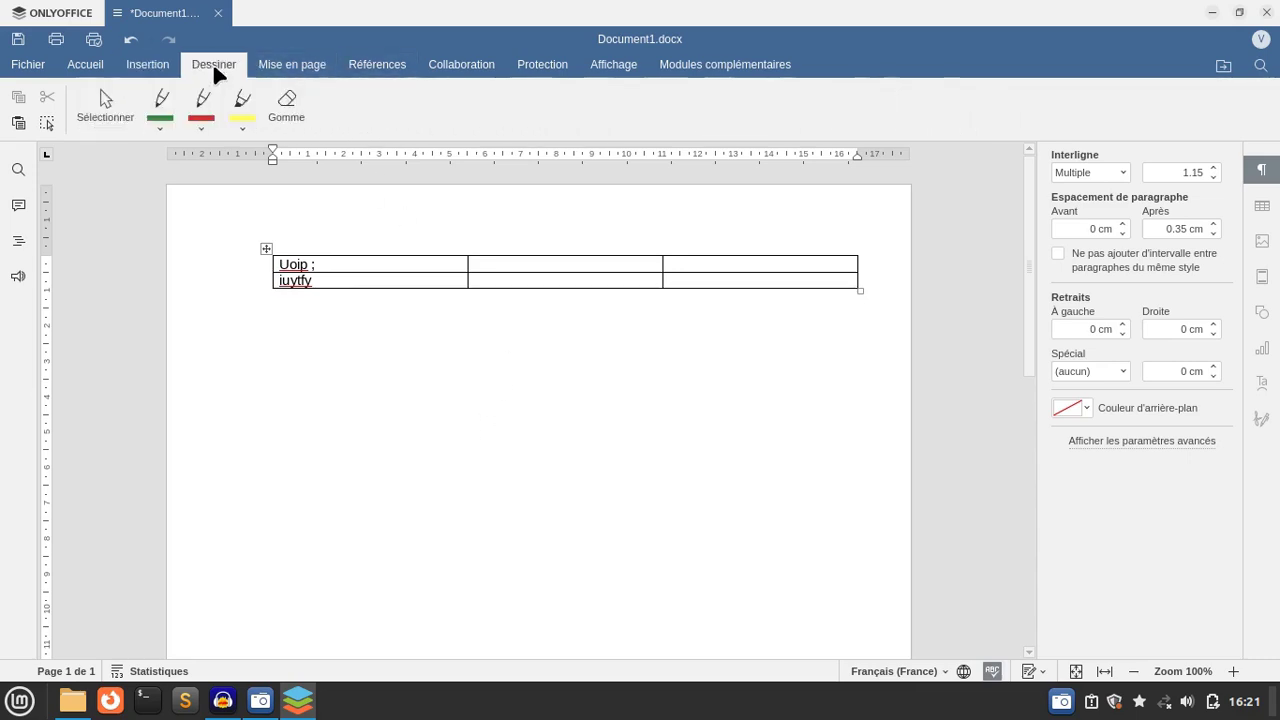
Lay out the document in two columns, followed by a change to three columns
click(318, 64)
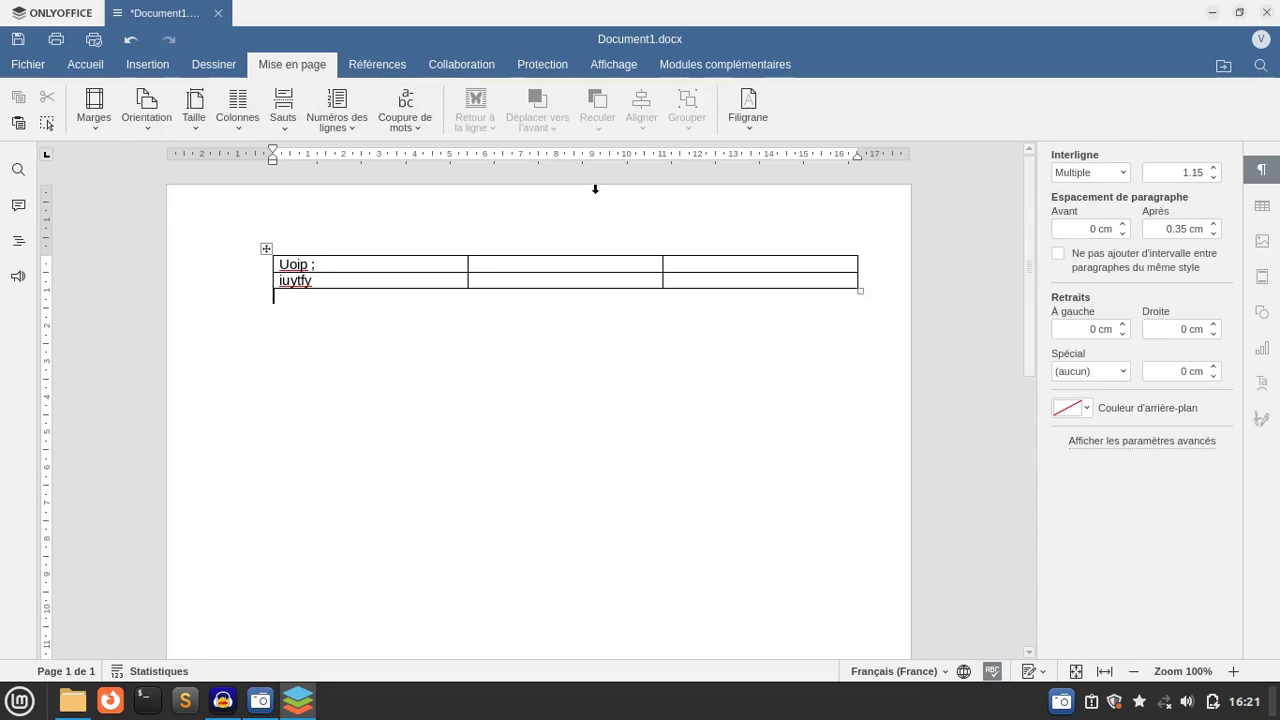
click(236, 128)
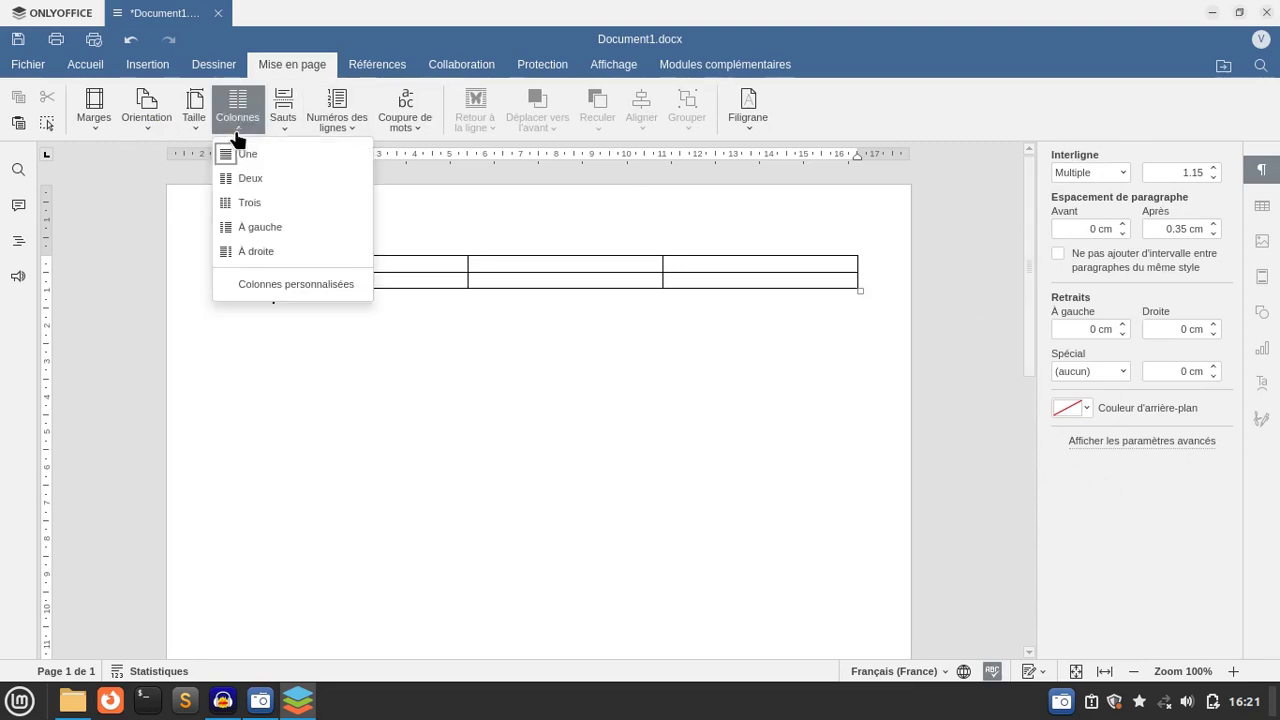
click(255, 182)
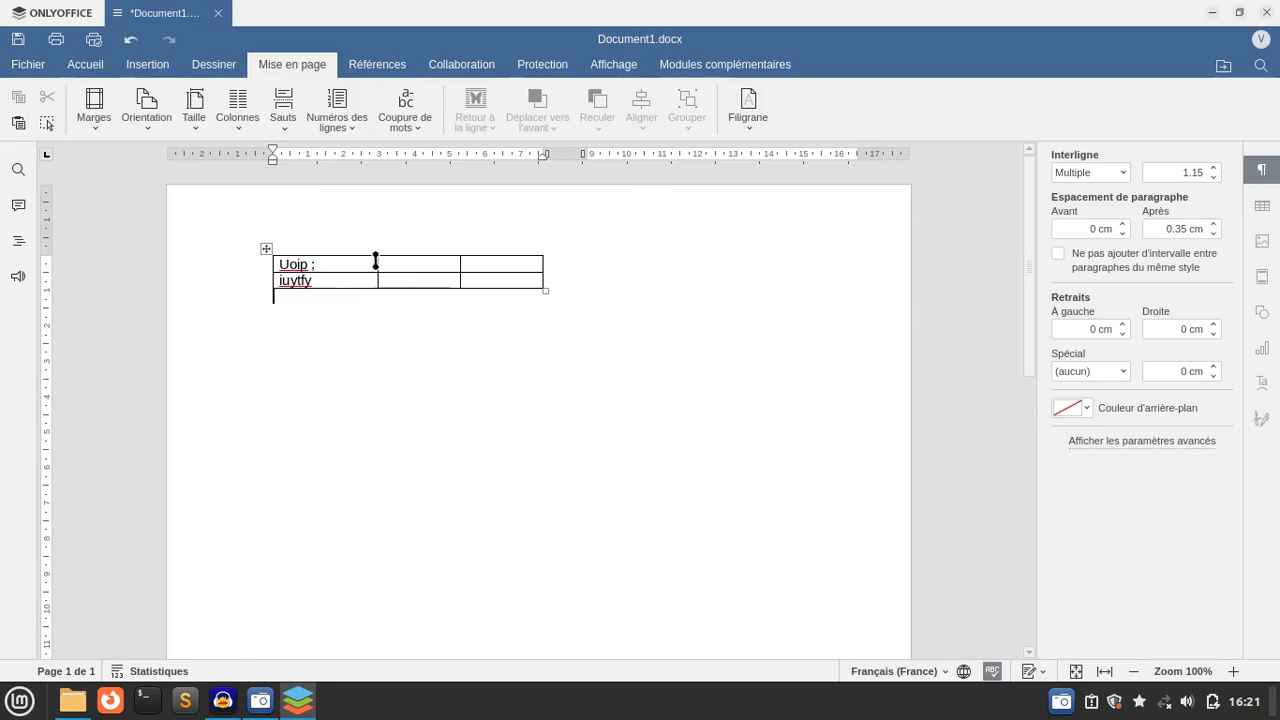
click(240, 133)
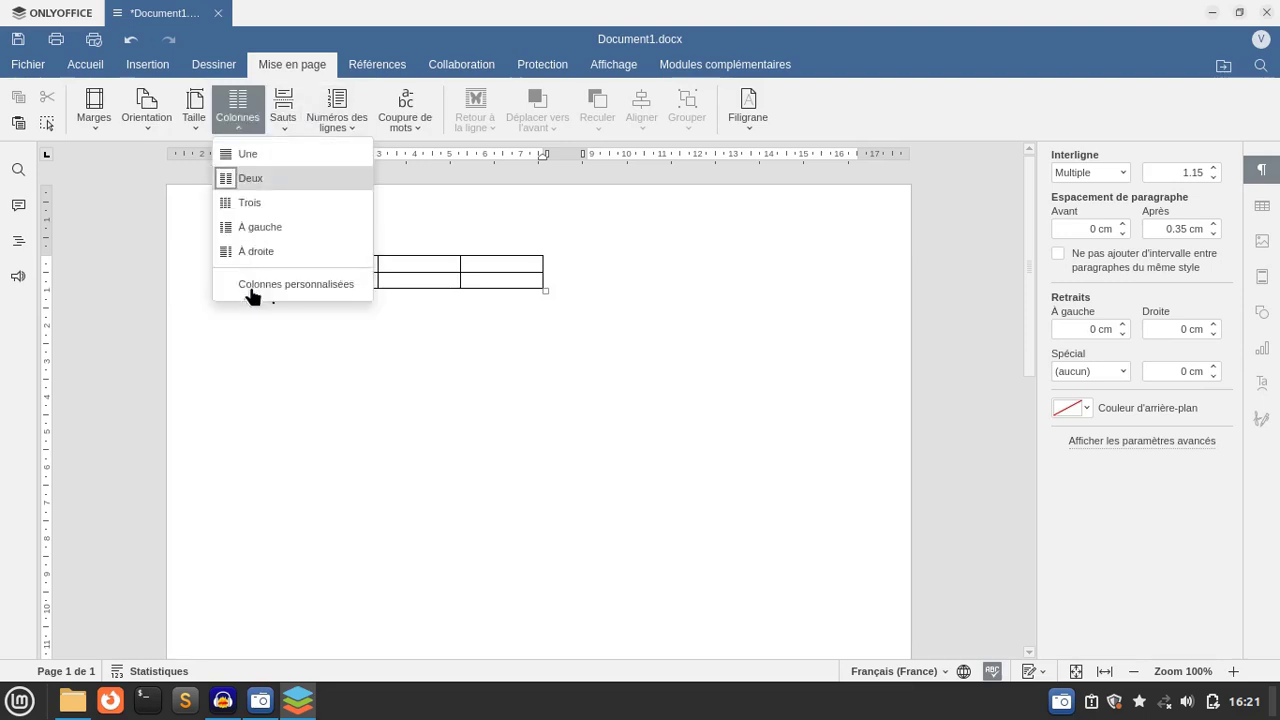
click(286, 206)
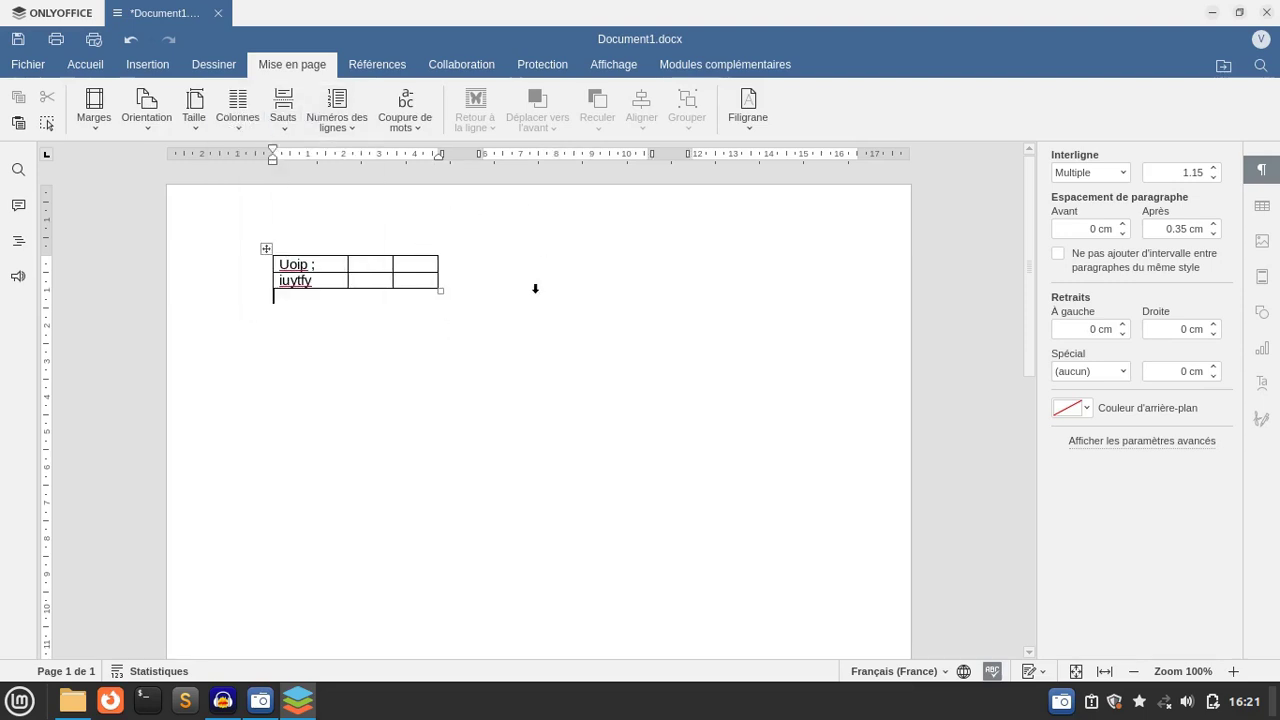
Enter "Hgfhfghgfhfhgfh" below the table and add blank lines until the cursor reaches the third column
click(587, 238)
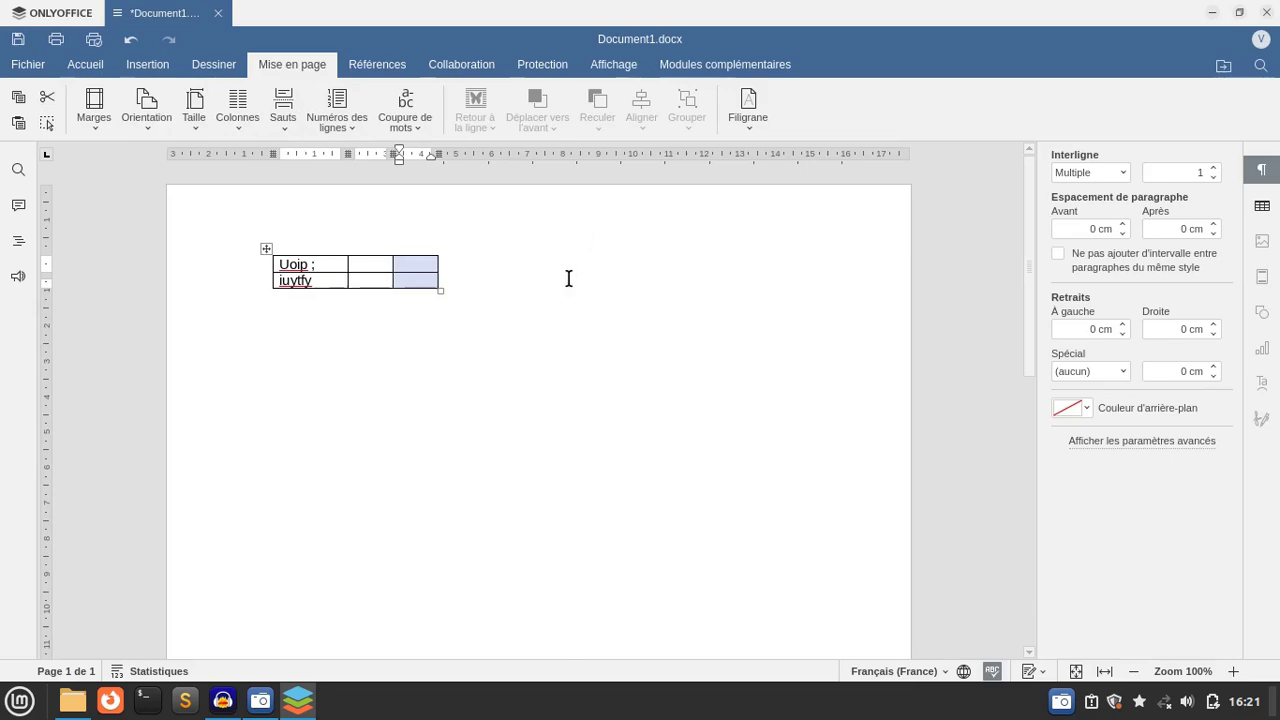
click(402, 435)
text(hgfhfghgfh)
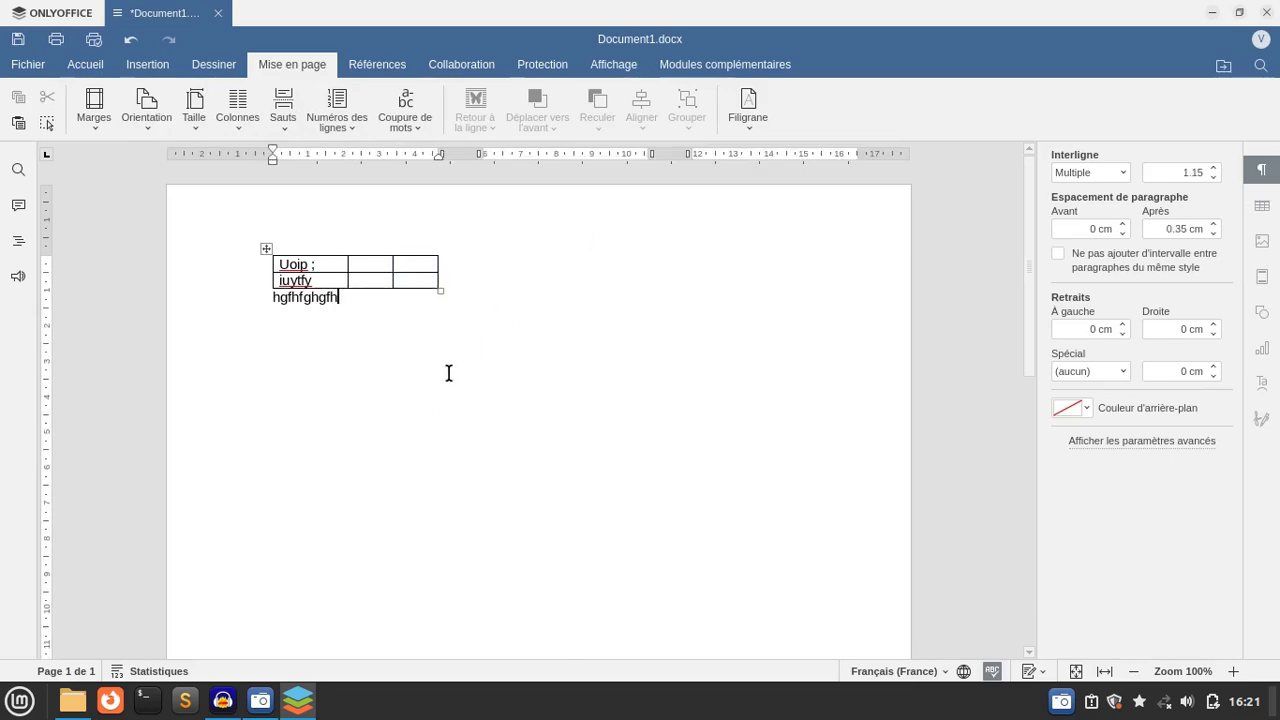
text(fhgfh)
key(Return)
key(Return)
key(Return)
key(Return)
key(Return)
key(Return)
key(Return)
key(Return)
key(Return)
key(Return)
key(Return)
key(Return)
key(Return)
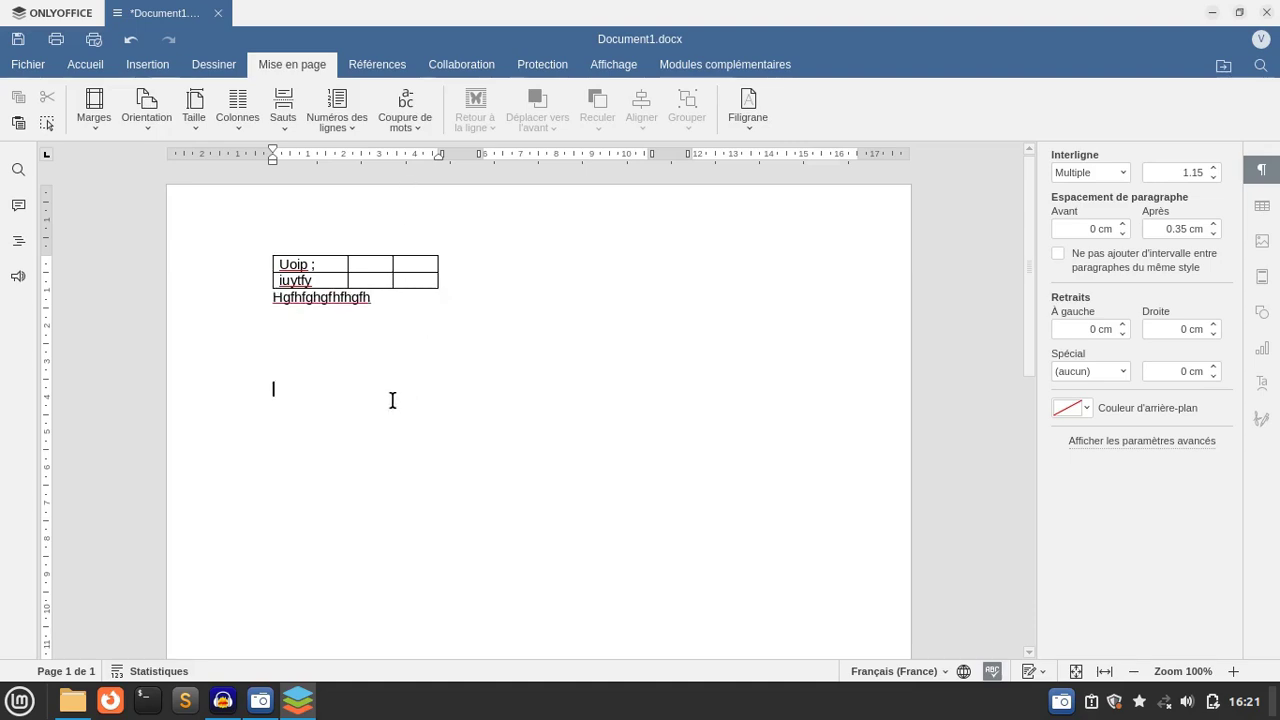
key(Return)
key(Return)
key(Return)
key(Return)
key(Return)
key(Return)
key(Return)
key(Return)
key(Return)
key(Return)
key(Return)
key(Return)
key(Return)
key(Return)
key(Return)
key(Return)
key(Return)
key(Return)
key(Return)
key(Return)
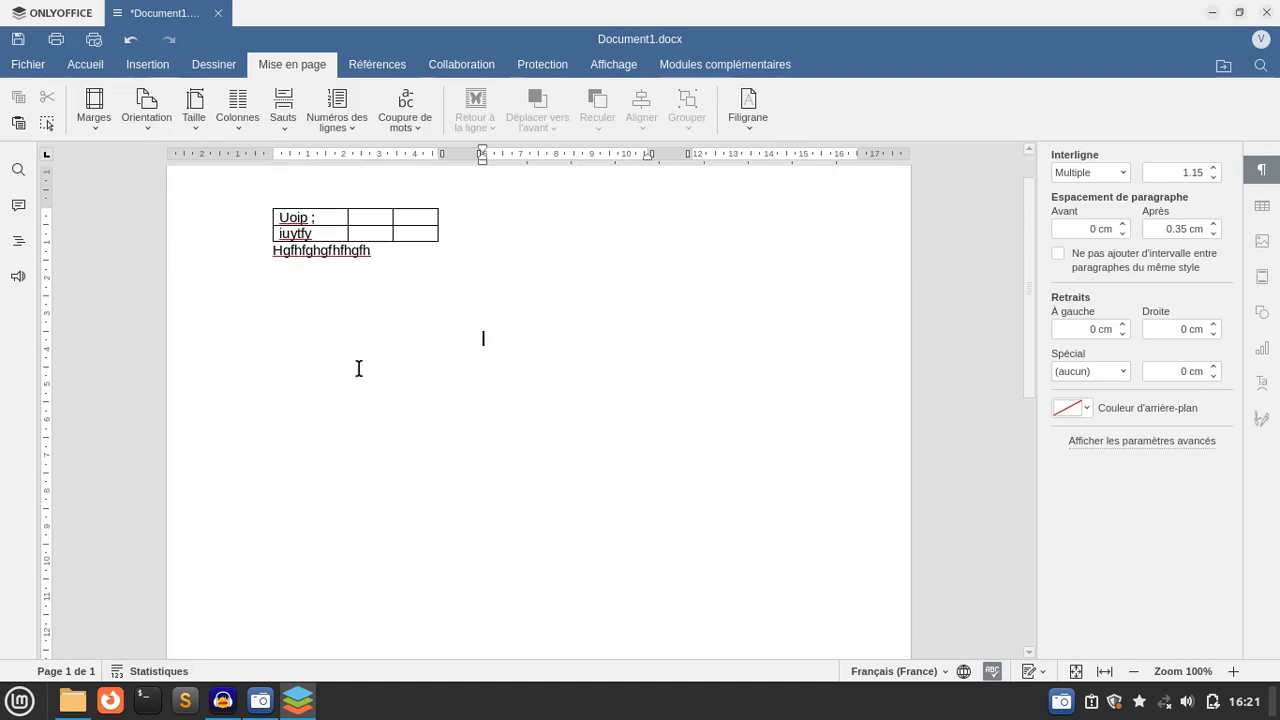
key(Return)
key(Return)
key(Return)
key(Return)
key(Return)
key(Return)
key(Return)
key(Return)
key(Return)
key(Return)
key(Return)
key(Return)
key(Return)
key(Return)
key(Return)
key(Return)
key(Return)
key(Return)
key(Return)
key(Return)
Enter "Ygjfhghfds" in the third column and add blank lines beneath it
text(ygjfhghfds)
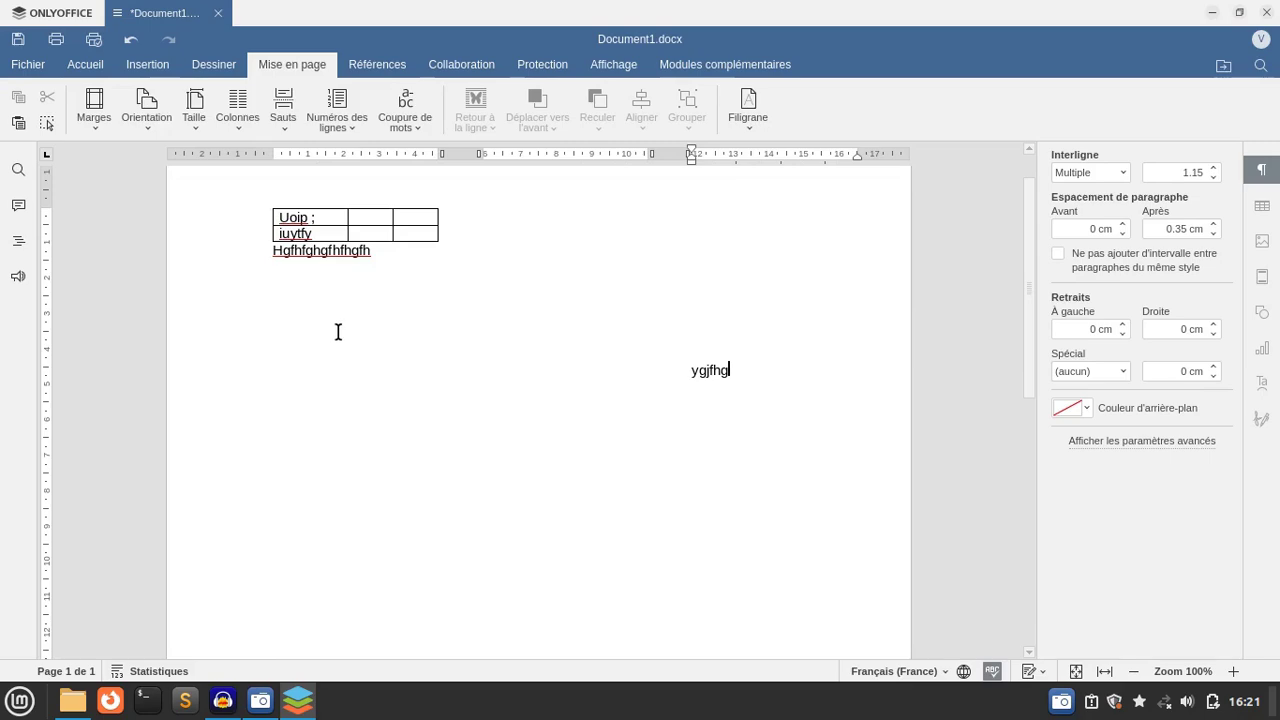
key(Return)
key(Return)
key(Return)
key(Return)
key(Return)
key(Return)
key(Return)
key(Return)
key(Return)
key(Return)
key(Return)
key(Return)
key(Return)
key(Return)
key(Return)
key(Return)
key(Return)
key(Return)
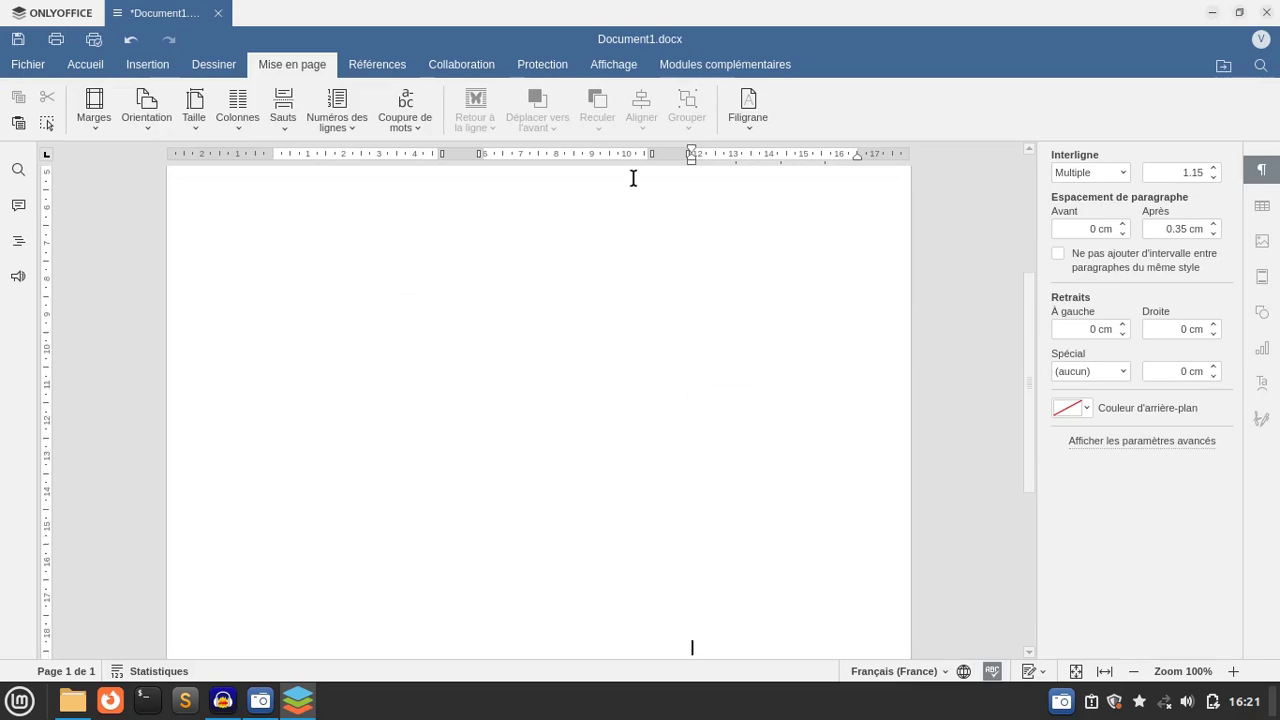
scroll(636, 290, up, 7)
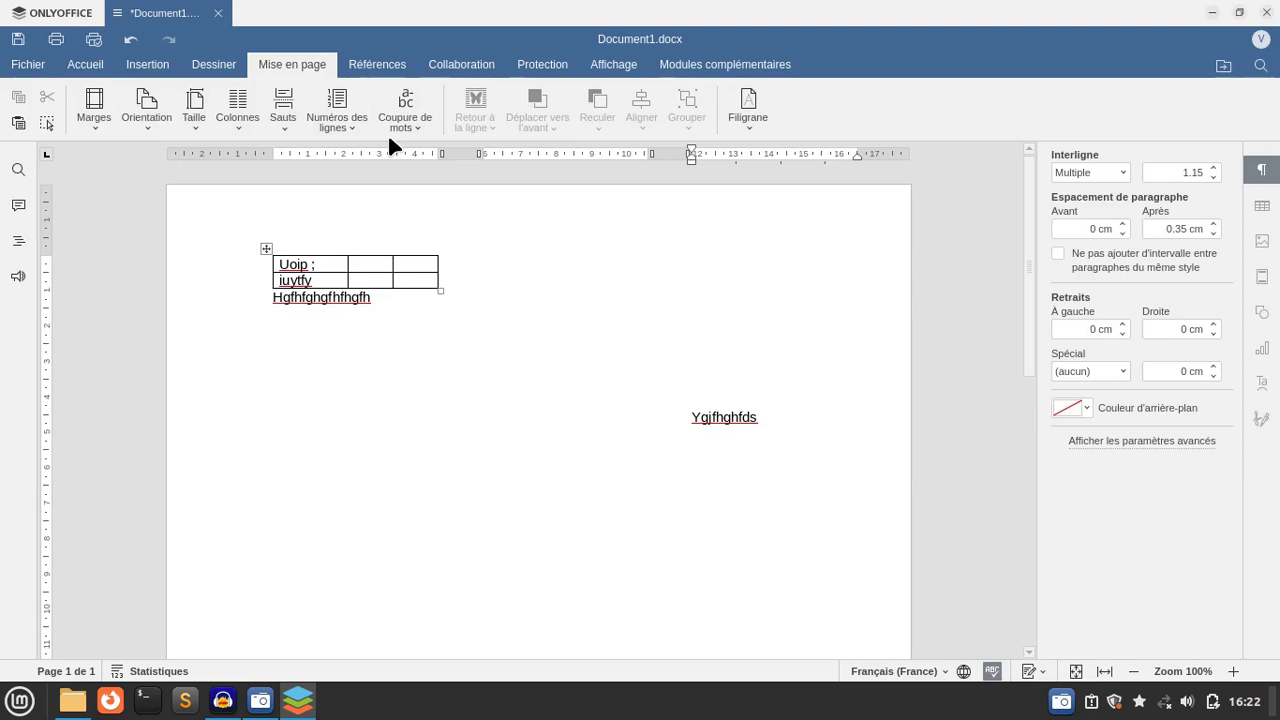
Set the page orientation to landscape (Paysage) in the custom margin settings and apply it
click(88, 128)
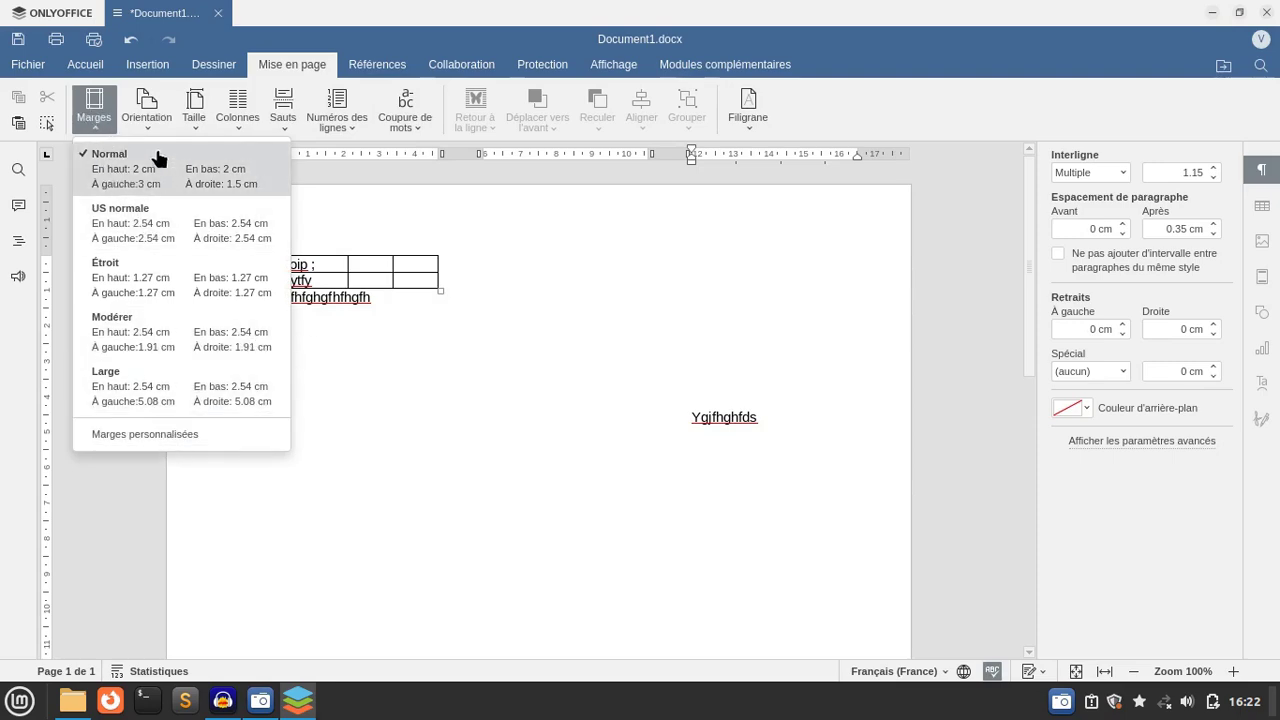
click(139, 439)
click(259, 461)
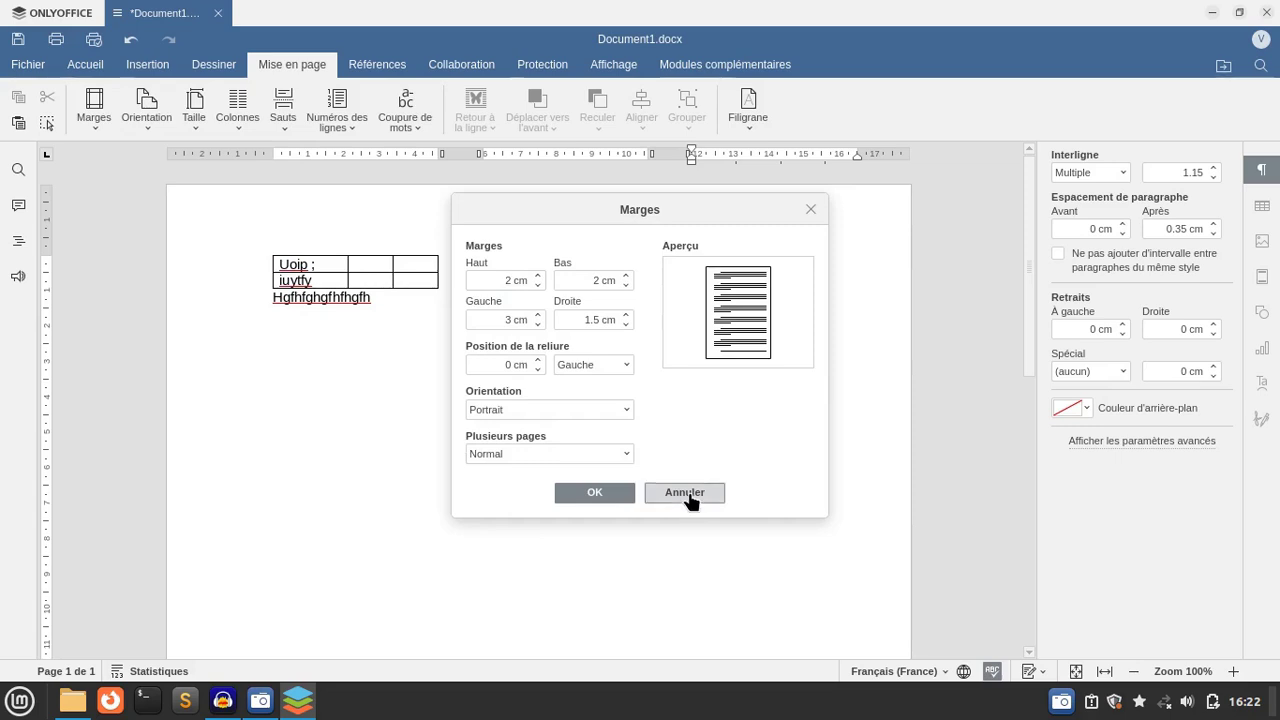
click(493, 414)
click(506, 465)
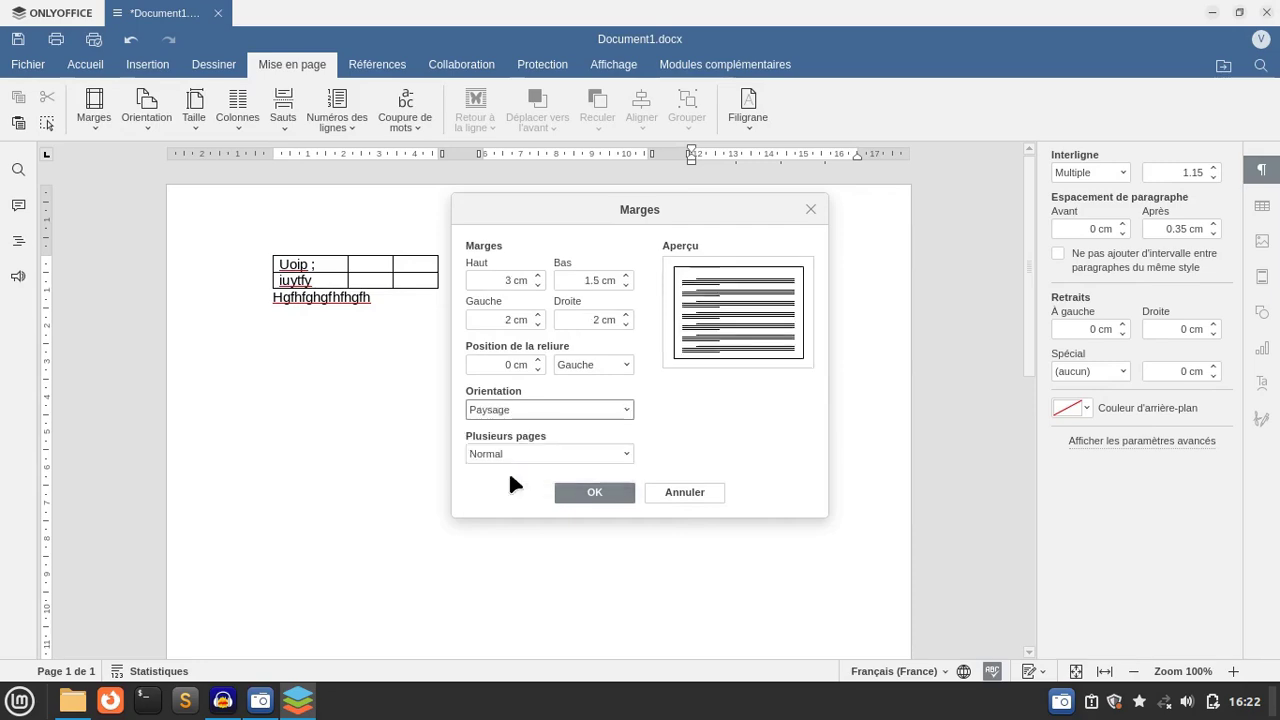
click(596, 494)
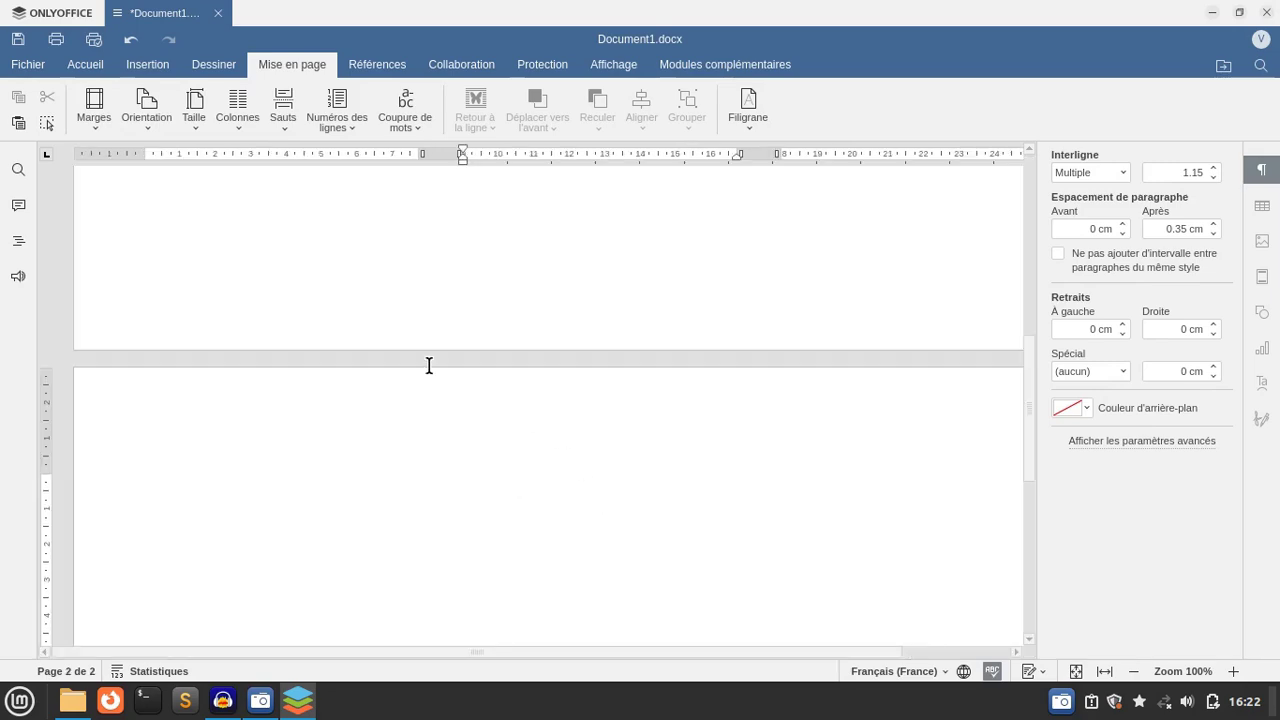
scroll(428, 365, up, 5)
scroll(428, 365, up, 2)
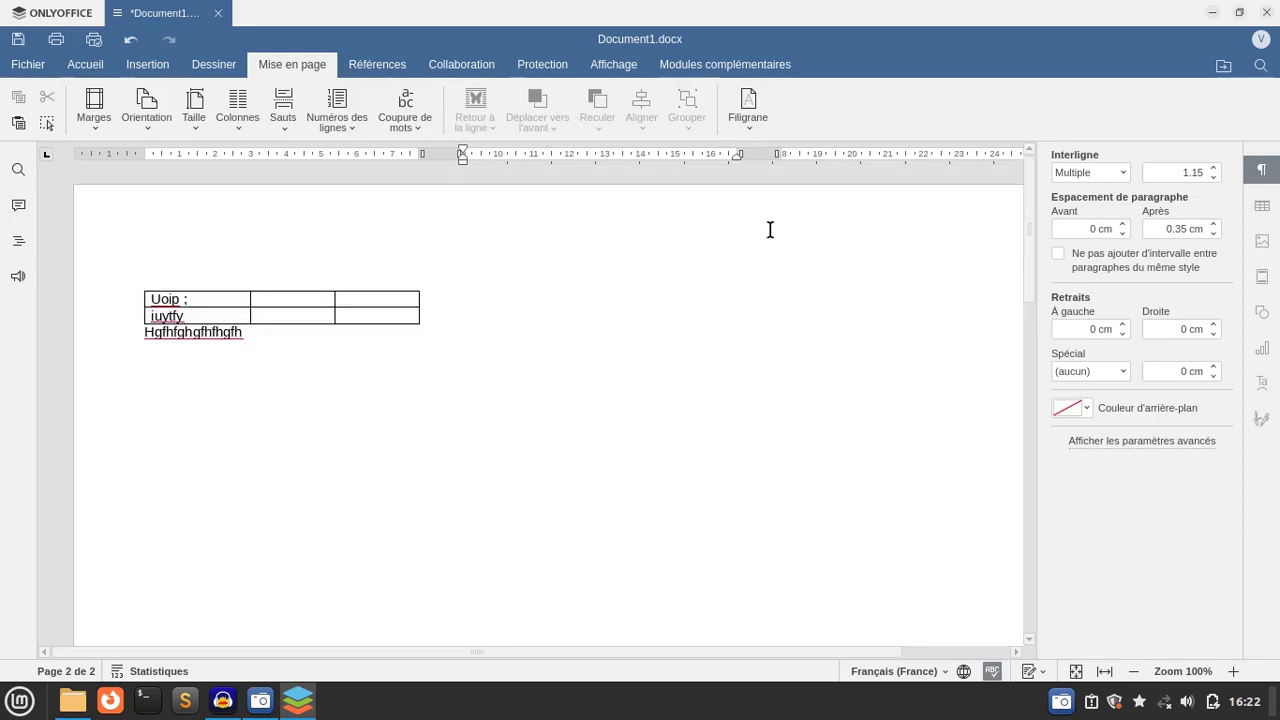
Review the tools for references, collaboration, protection, display and add-on modules
click(382, 62)
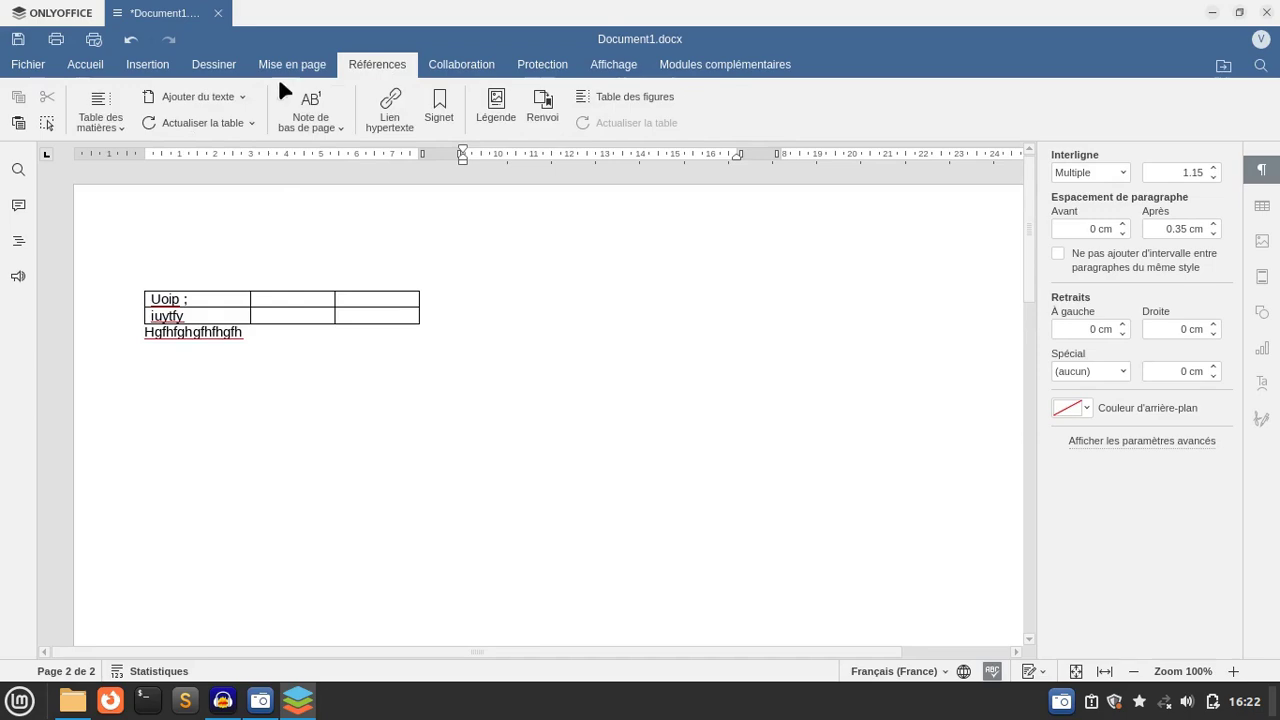
click(482, 64)
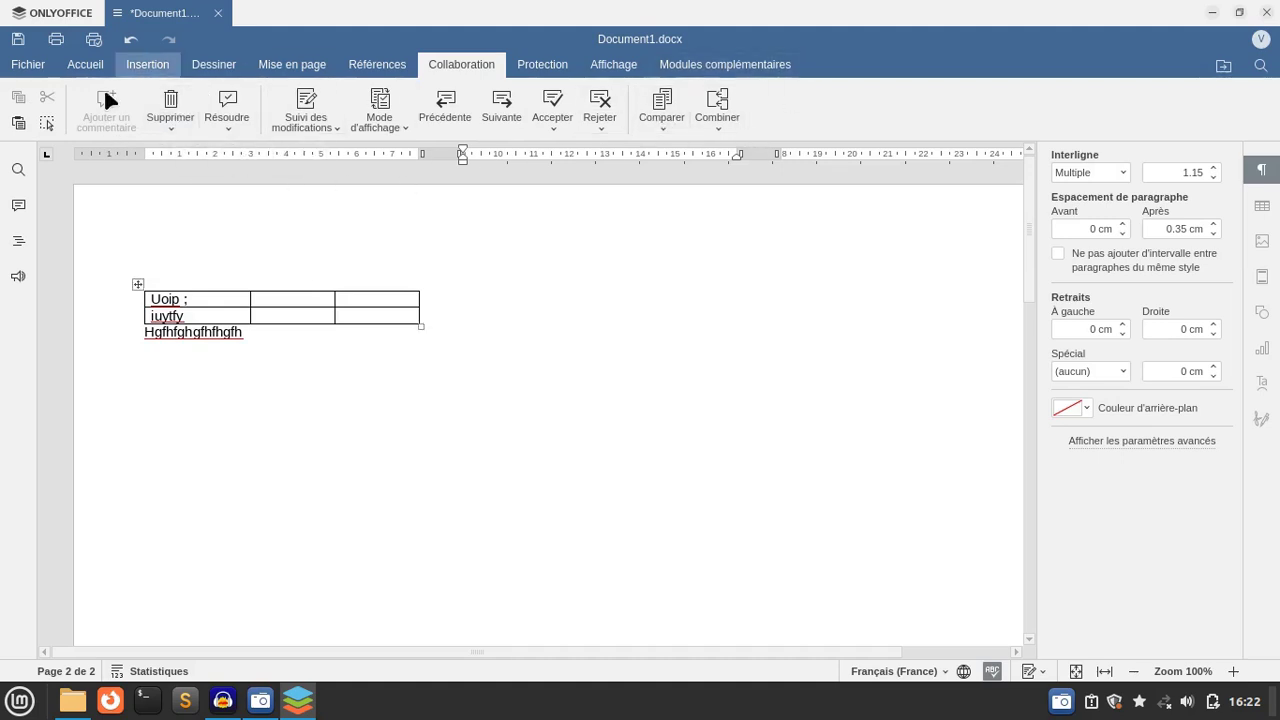
click(532, 64)
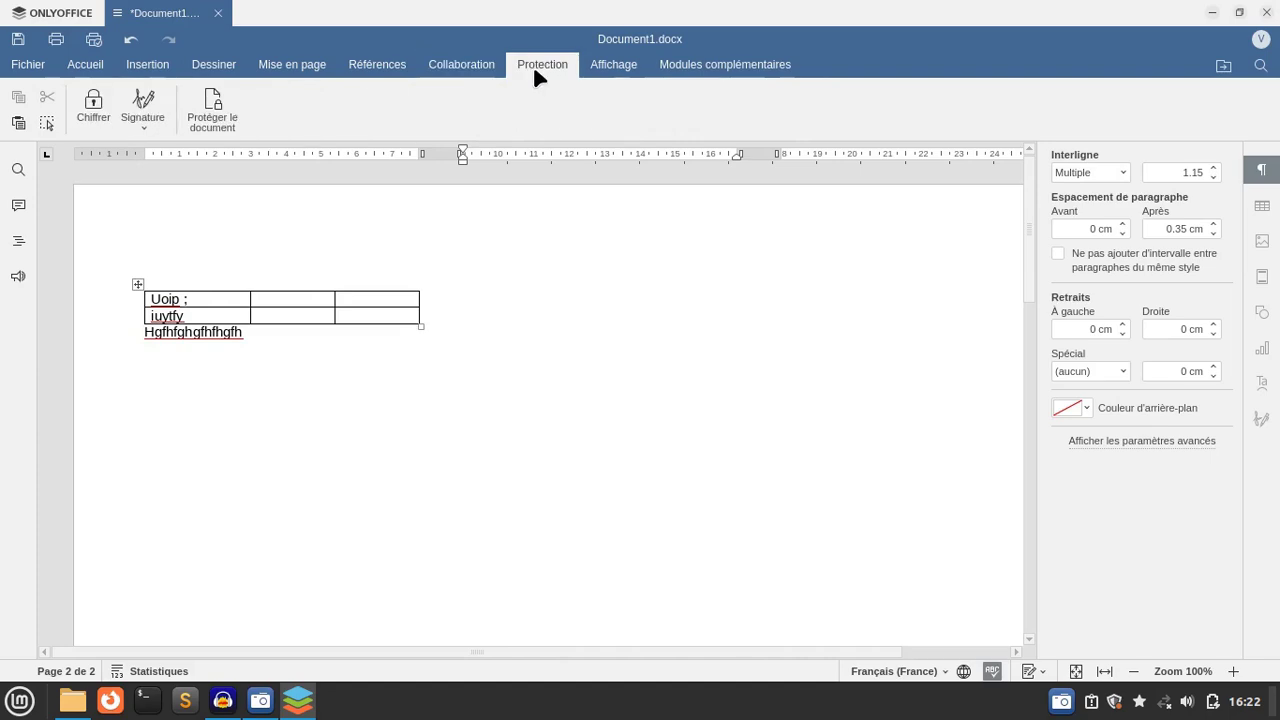
click(614, 64)
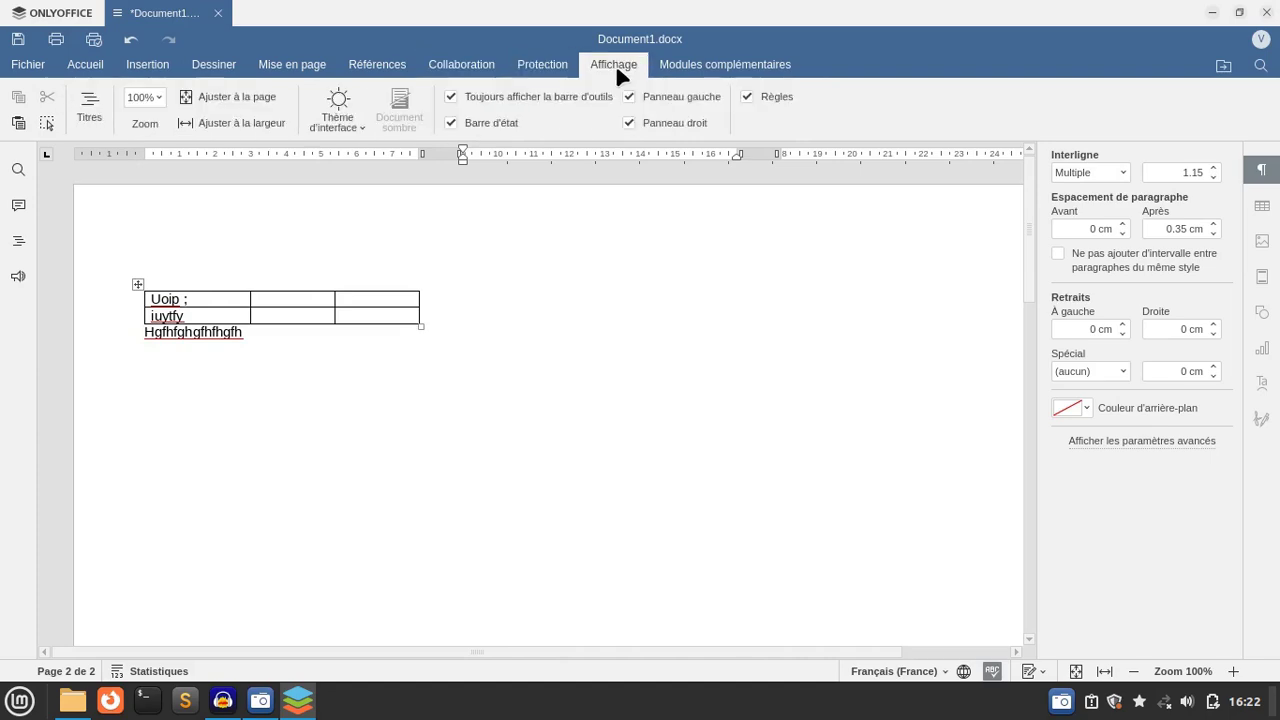
click(738, 63)
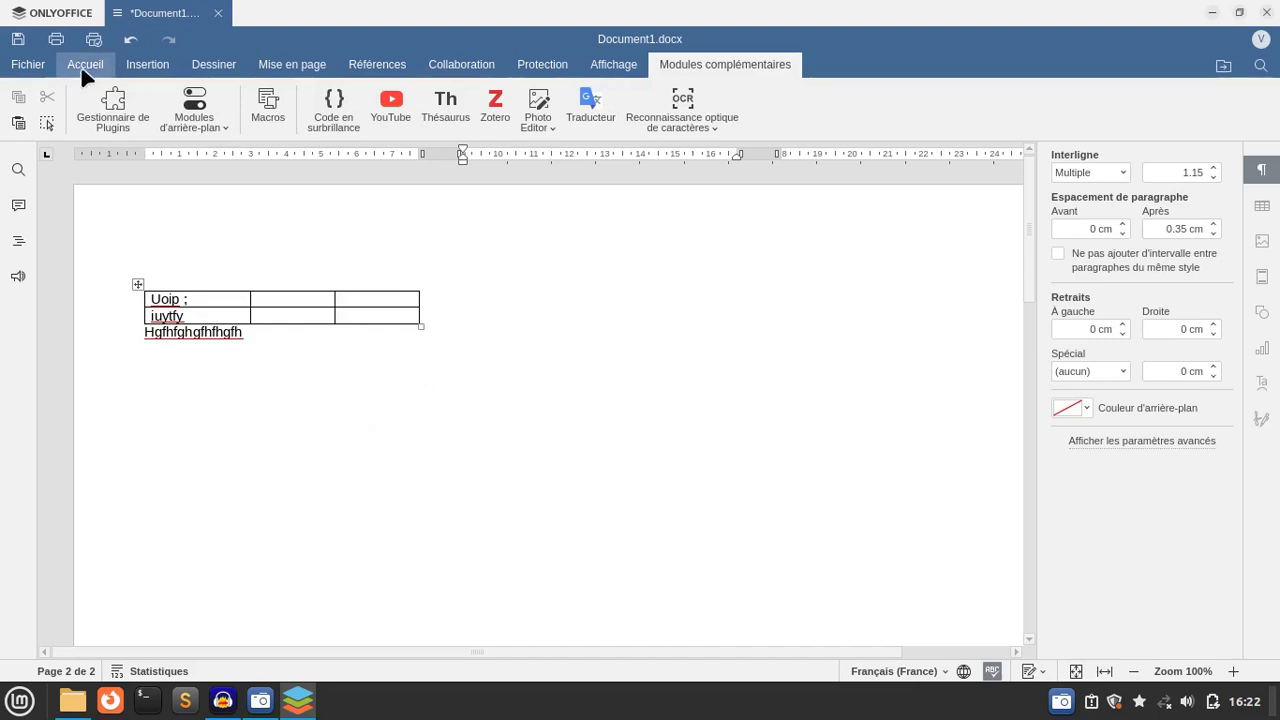
View the file commands and the print settings for the landscape document
click(30, 68)
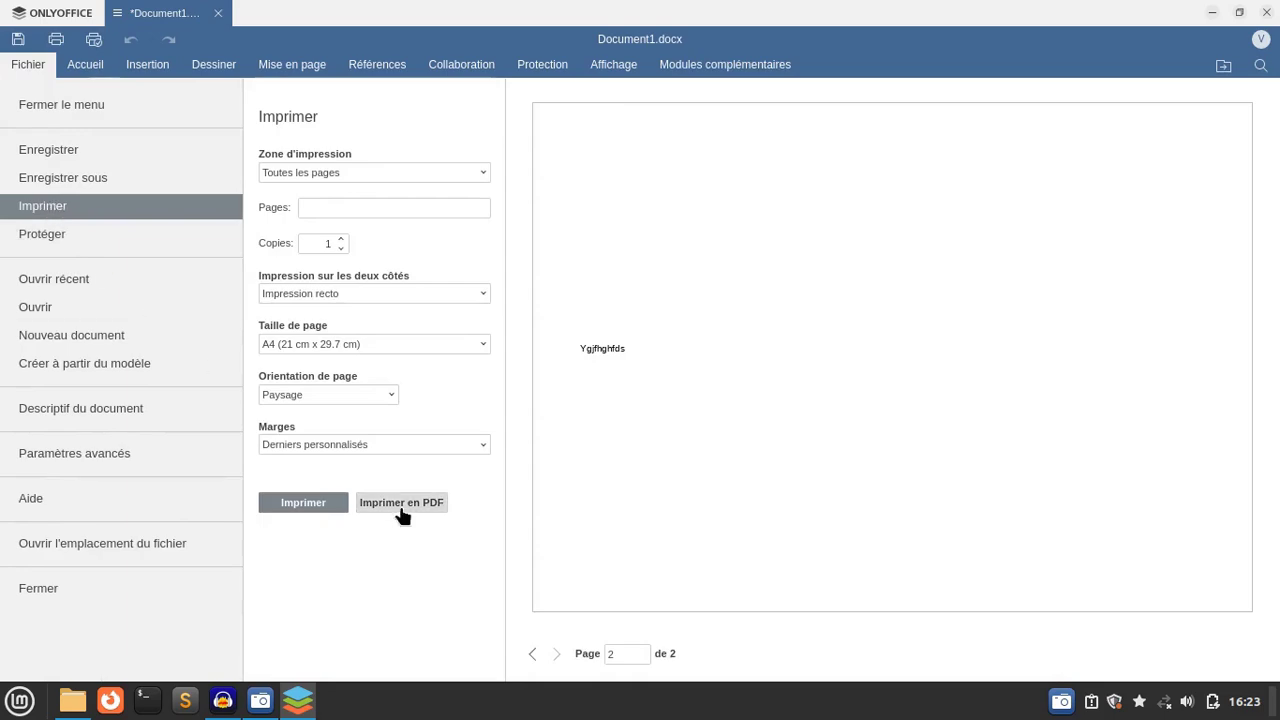
key(ctrl+s)
key(ctrl+p)
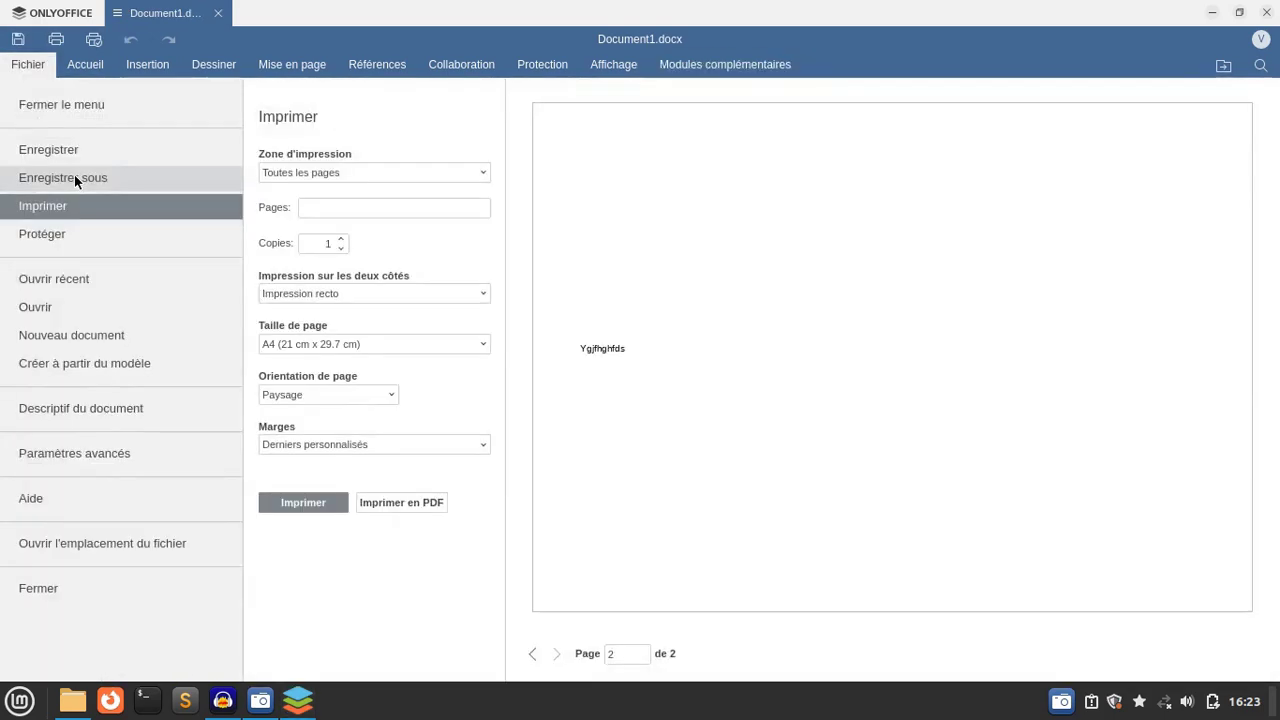
Browse the available file formats, save Document1 to the Documents folder as Office Open XML (*.docx), and close the editor
key(ctrl+shift+s)
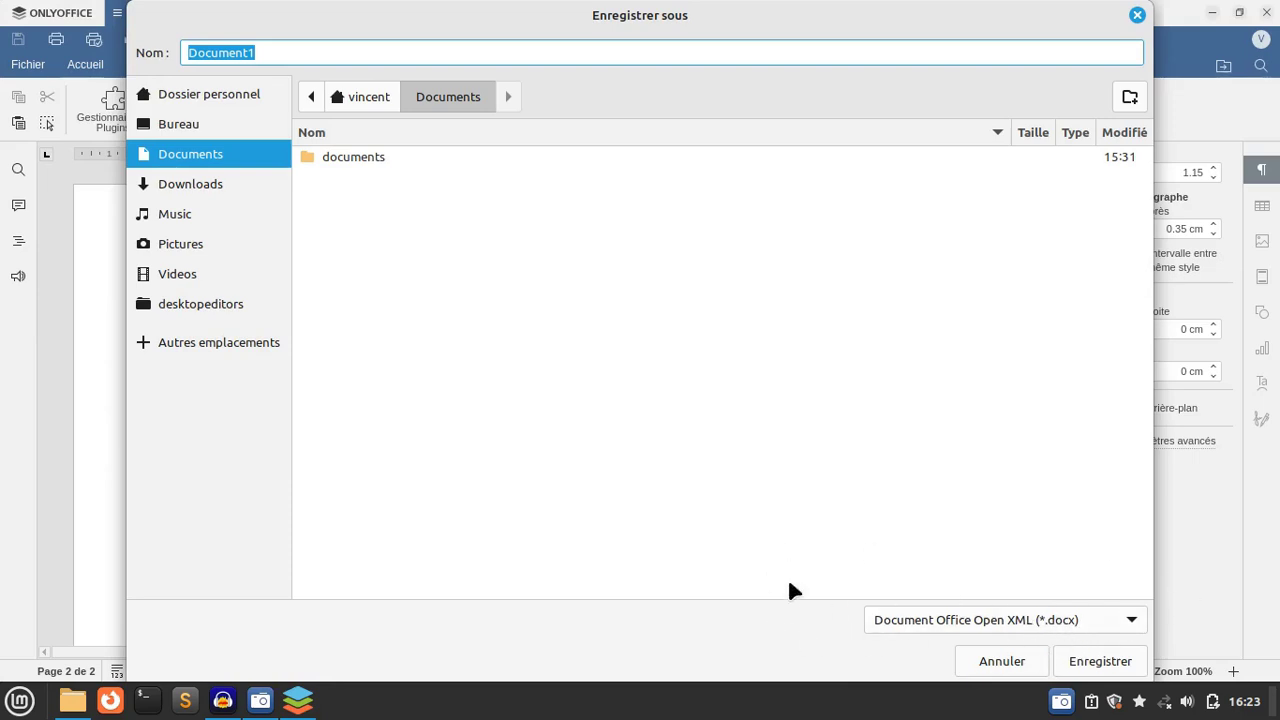
click(1120, 620)
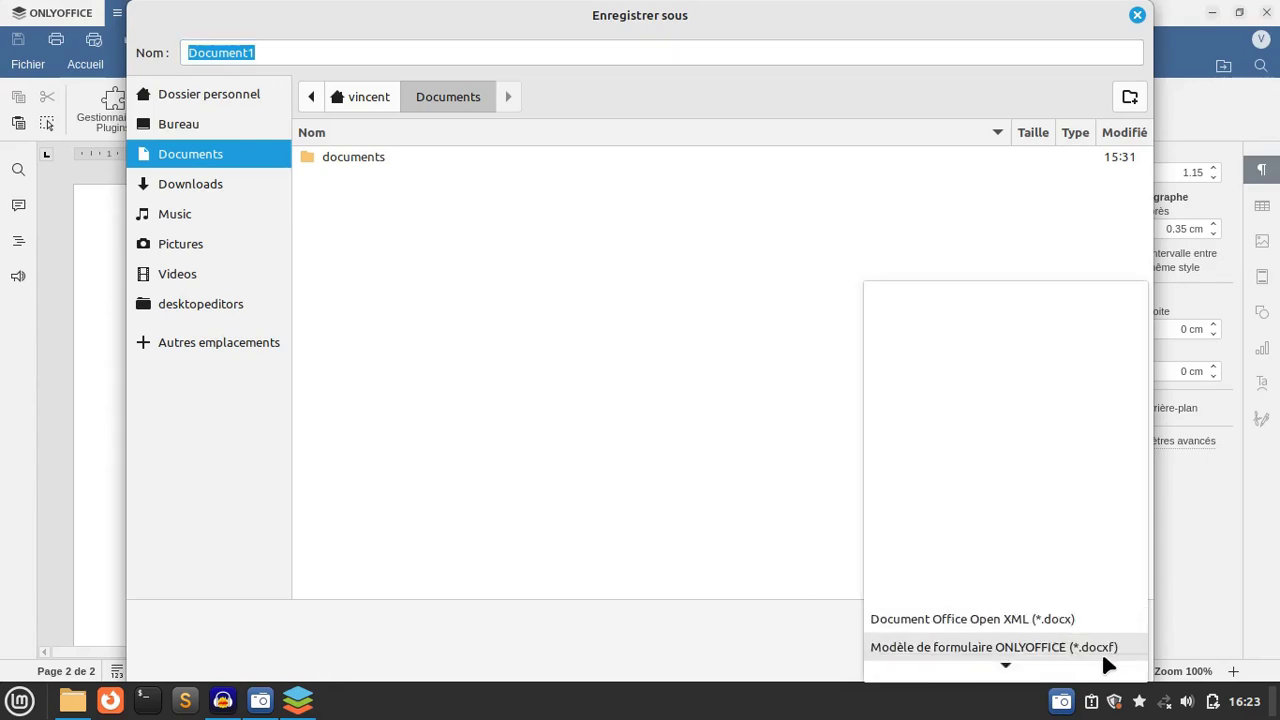
scroll(1038, 592, down, 5)
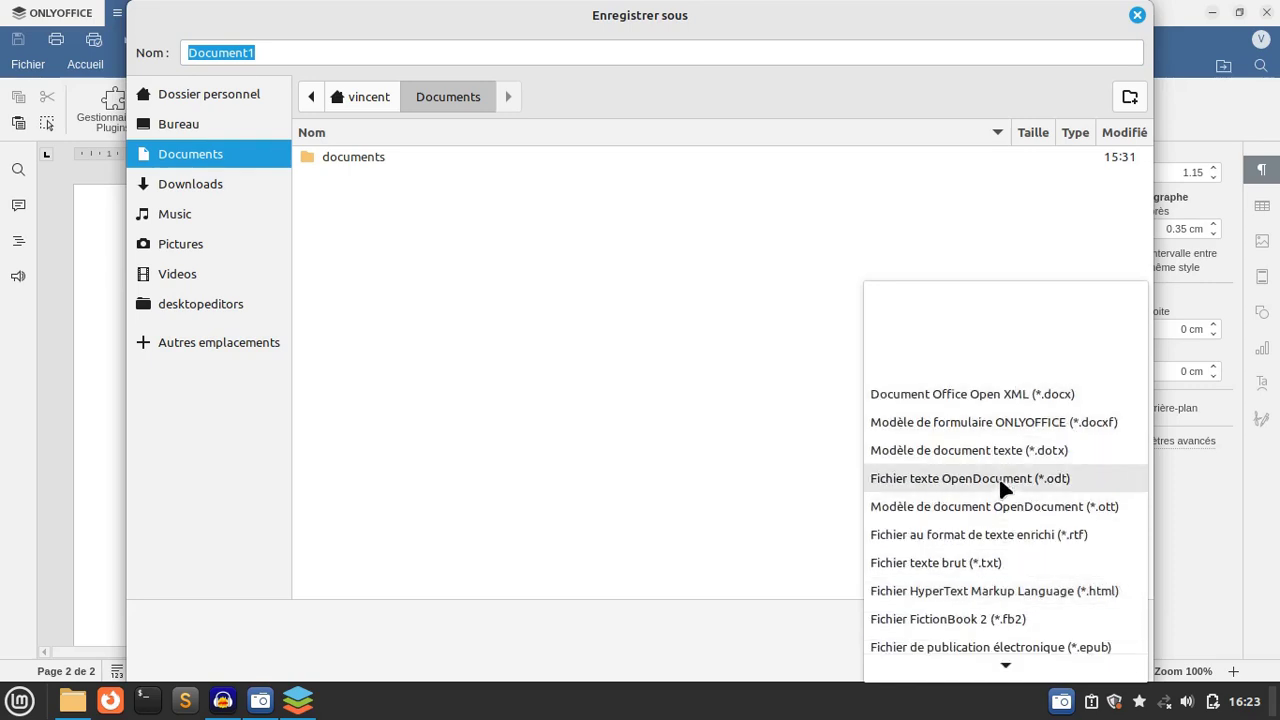
scroll(993, 568, down, 1)
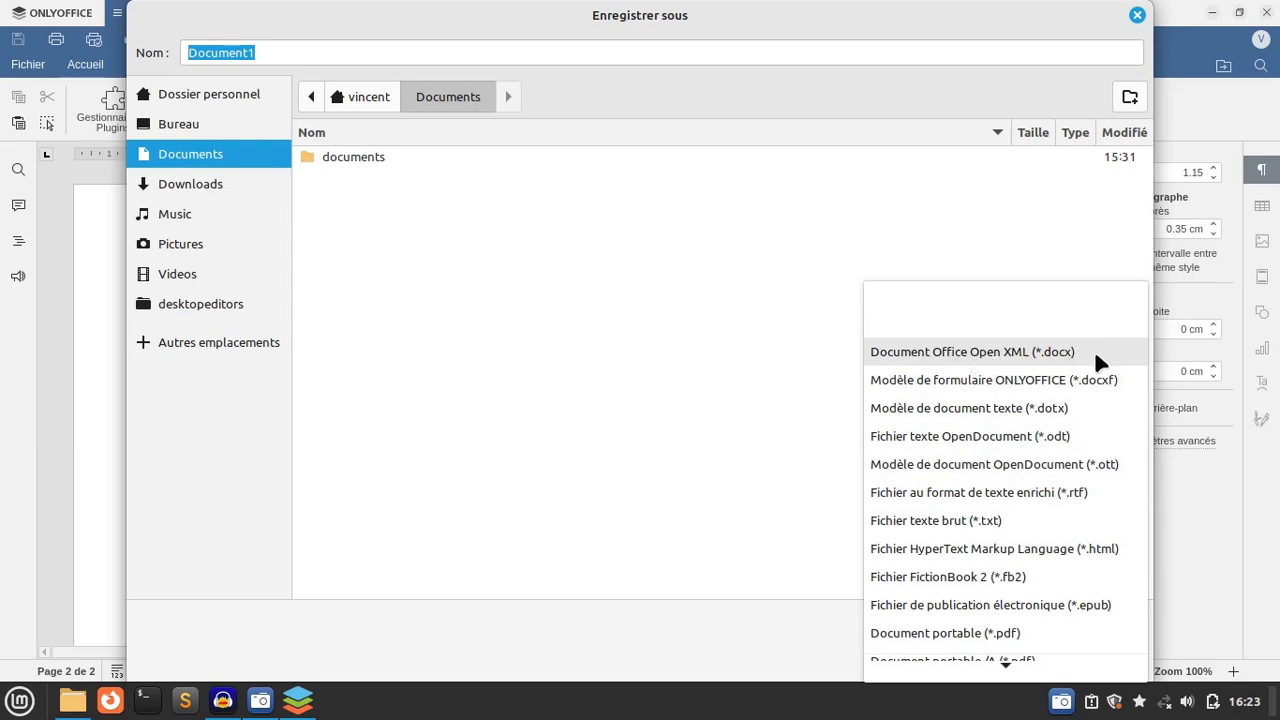
scroll(1050, 600, down, 2)
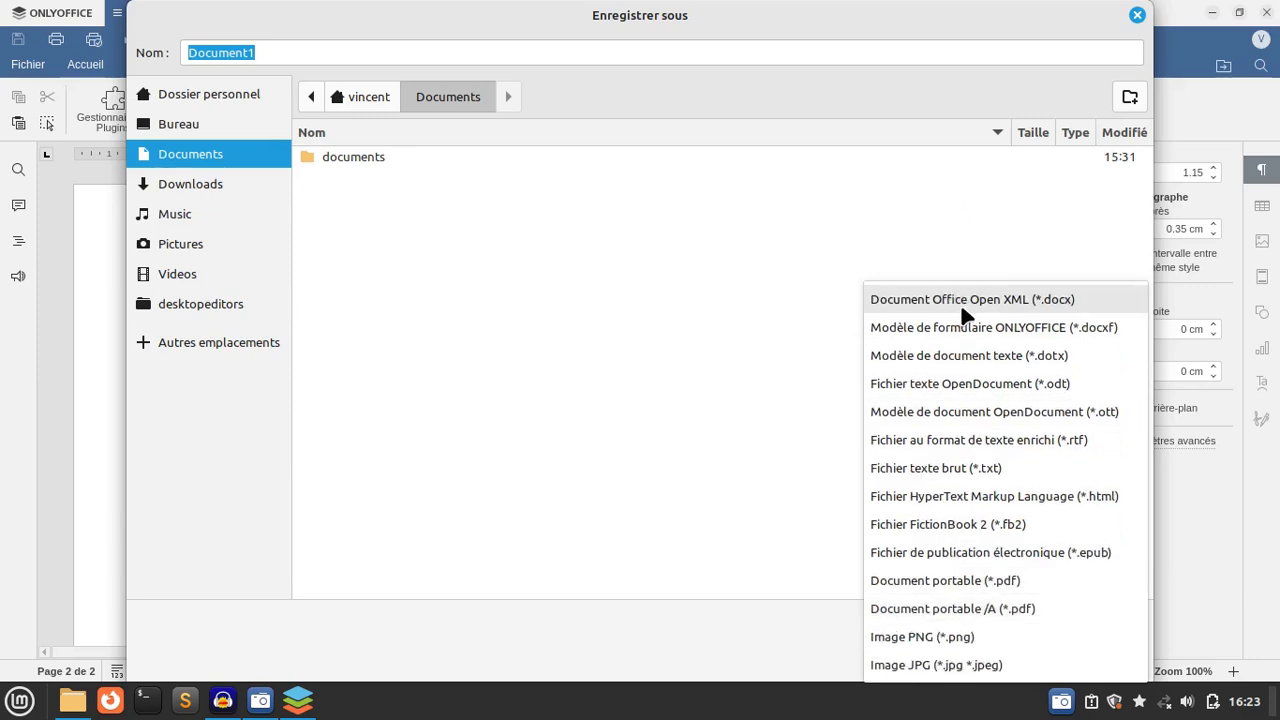
click(920, 299)
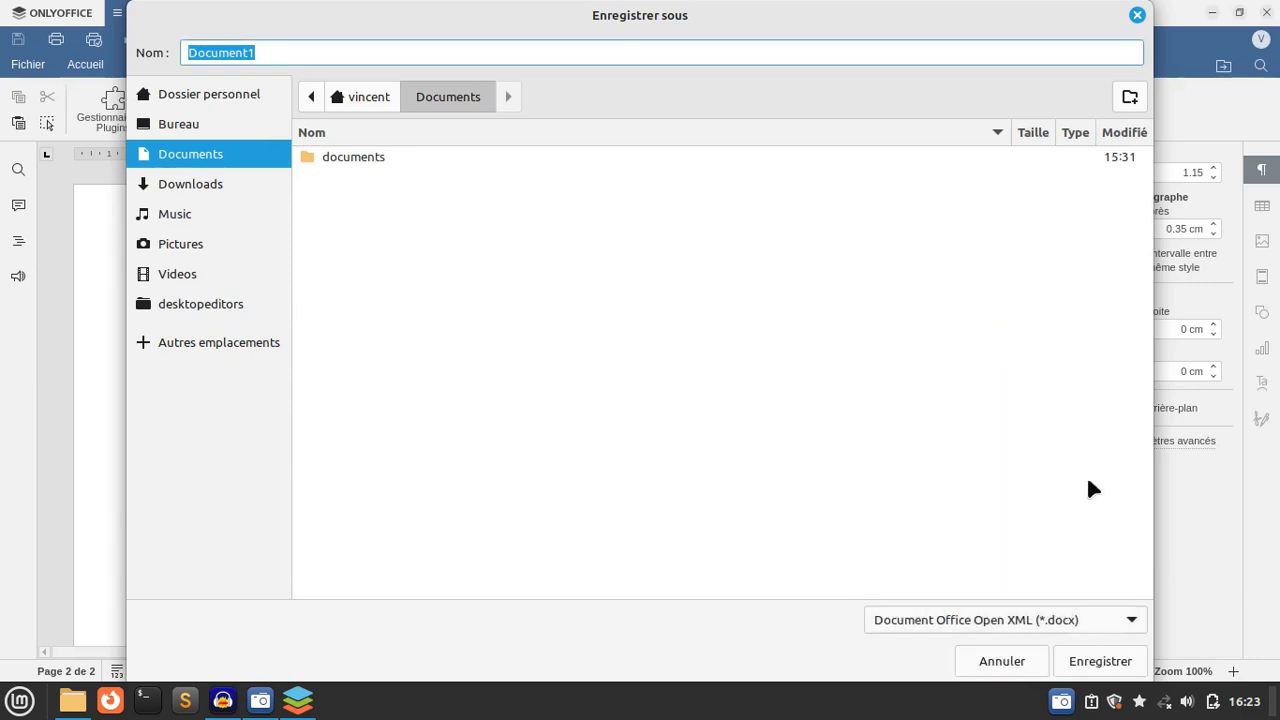
click(1110, 670)
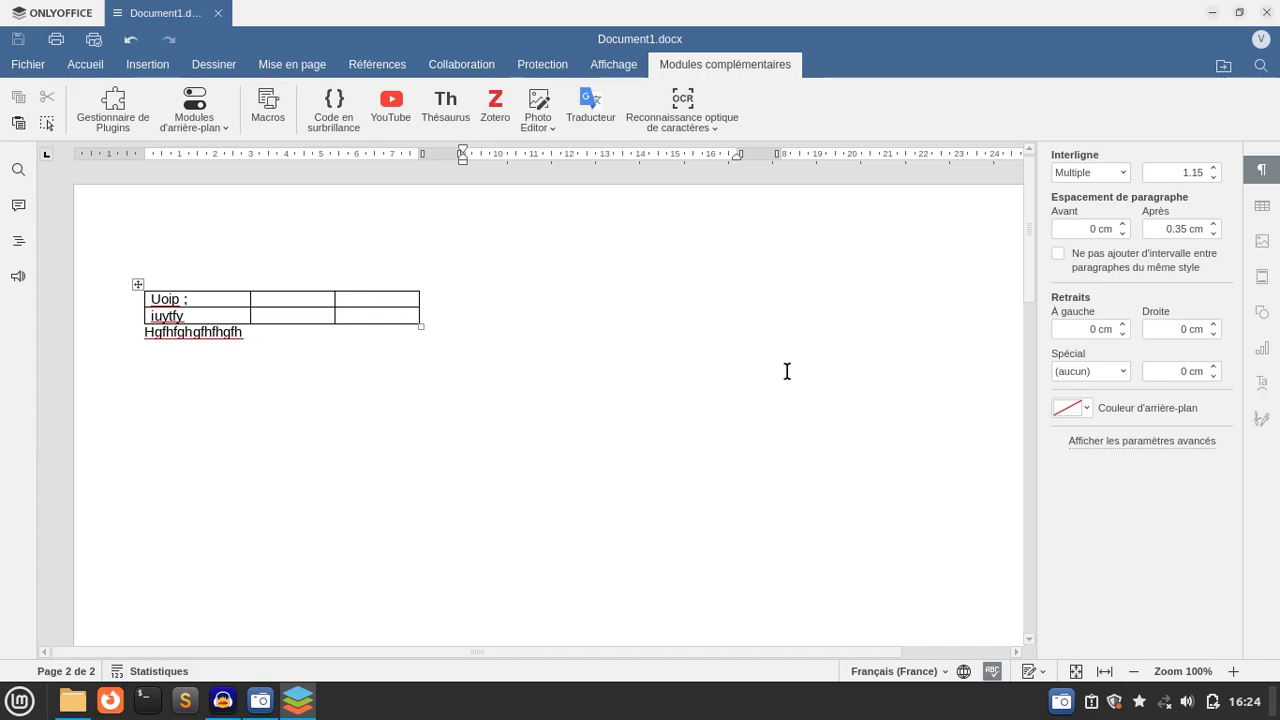
click(1266, 13)
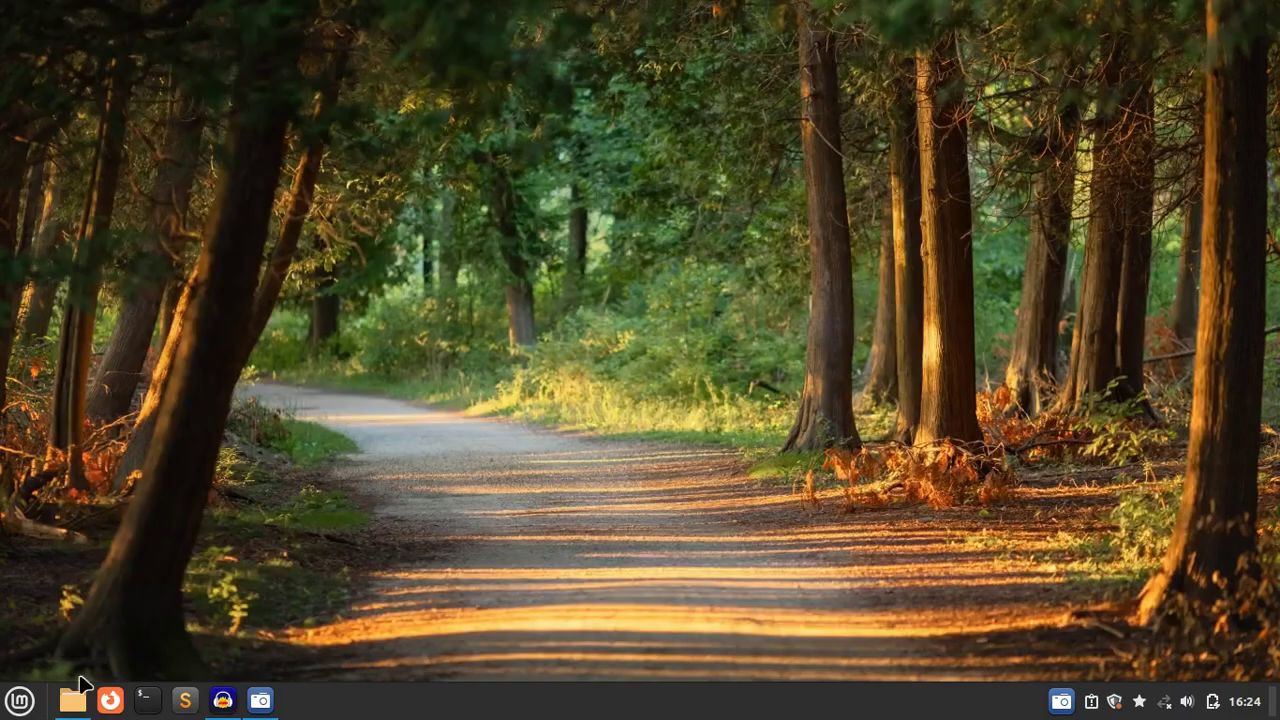
Open Document1.docx from the Documents folder with ONLYOFFICE Desktop Editors
mouse_move(80, 682)
click(93, 624)
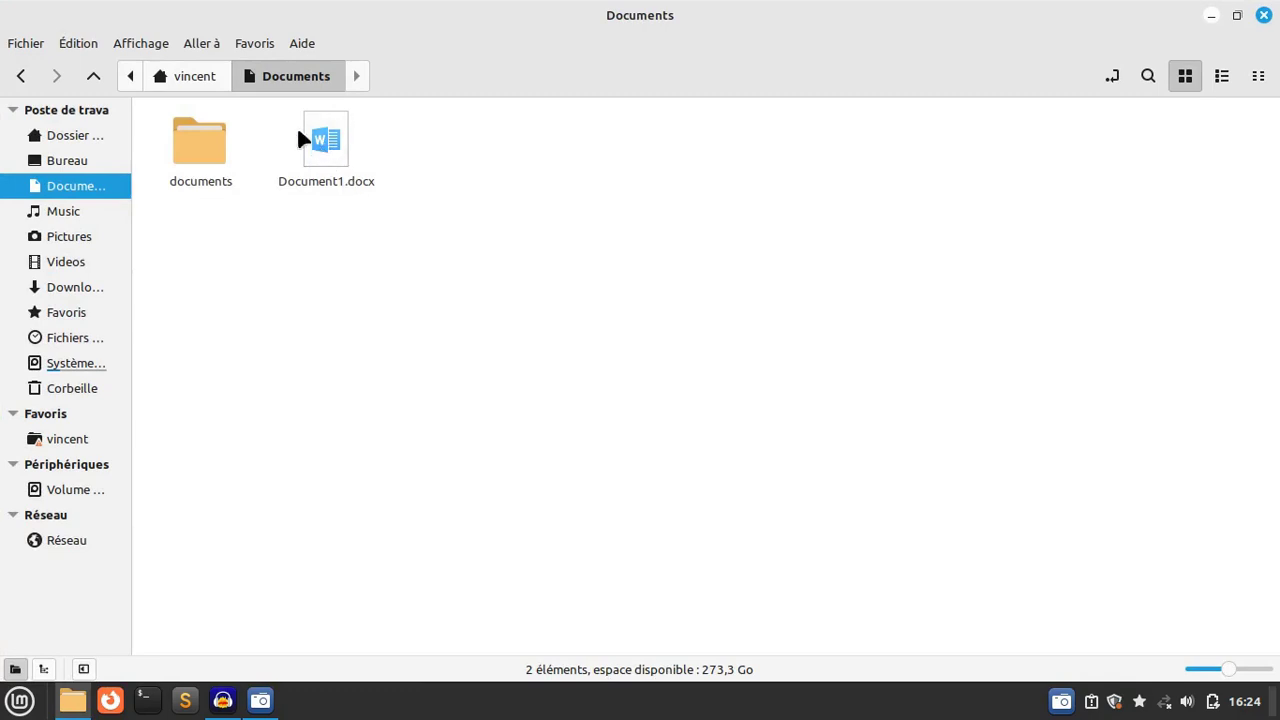
right_click(328, 145)
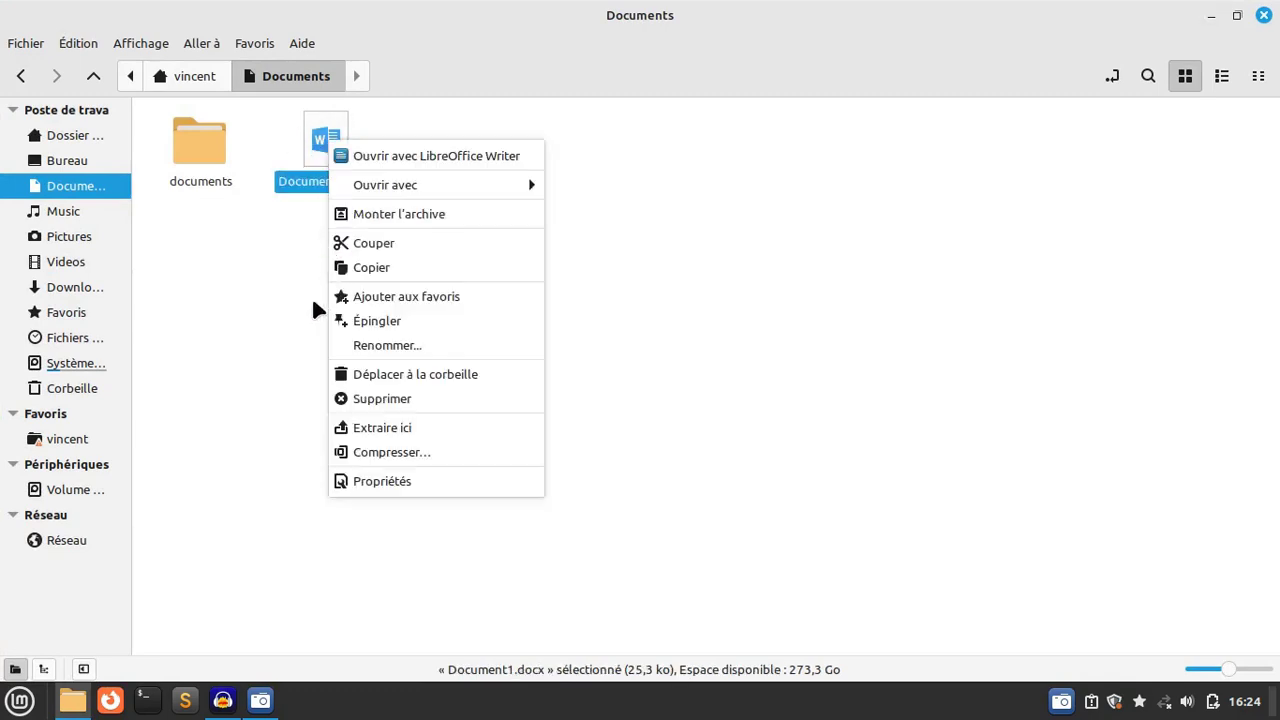
click(350, 156)
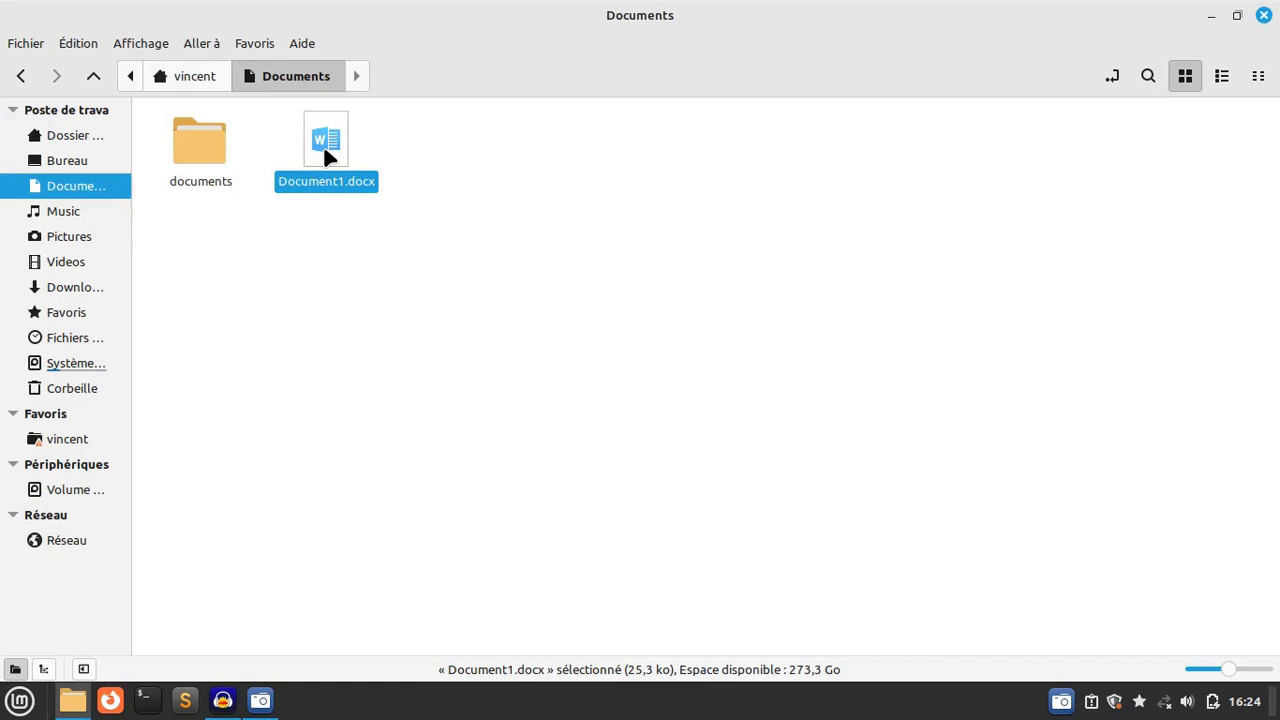
right_click(328, 155)
mouse_move(368, 200)
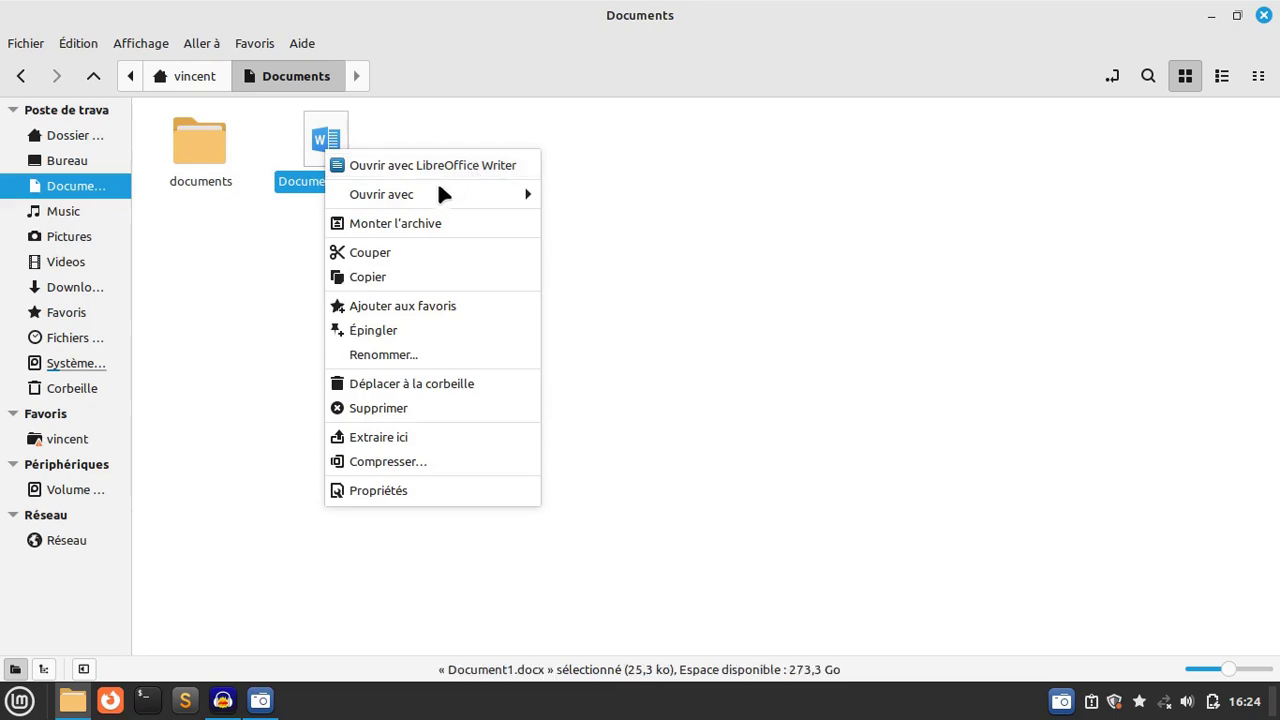
mouse_move(431, 194)
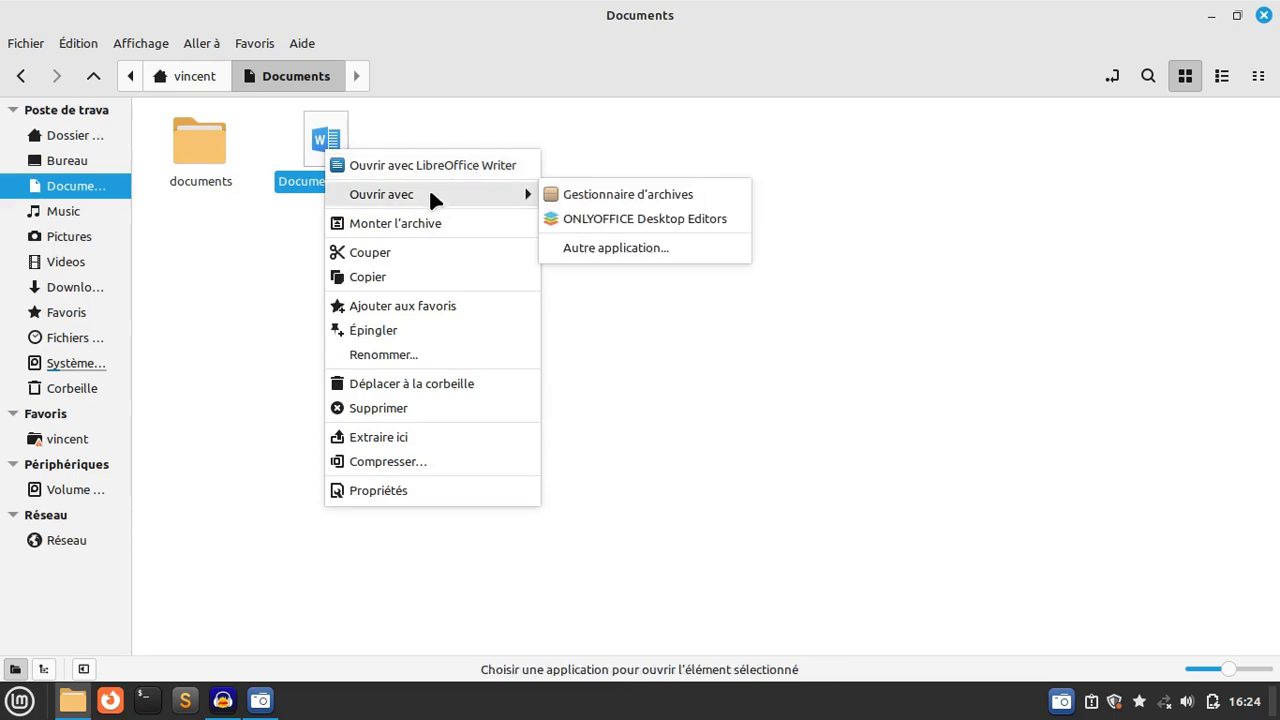
click(620, 220)
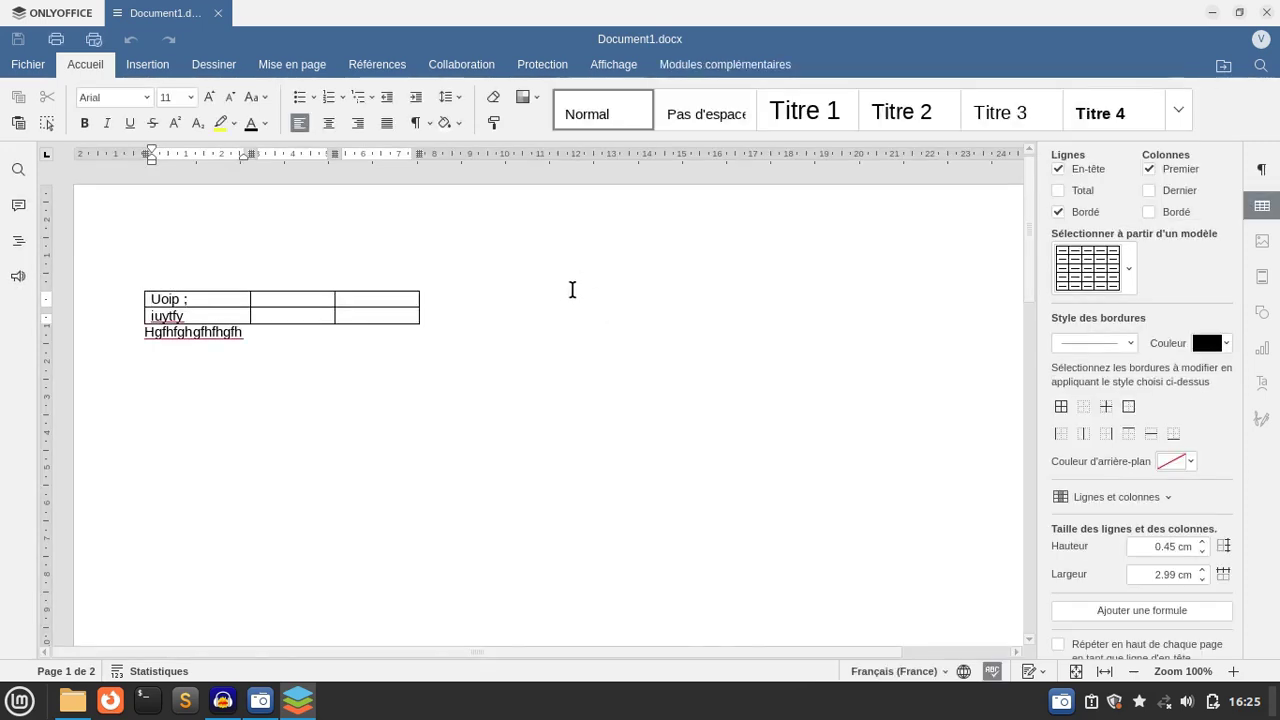
Look through both pages of Document1.docx to check the table and the text saved in it
click(600, 306)
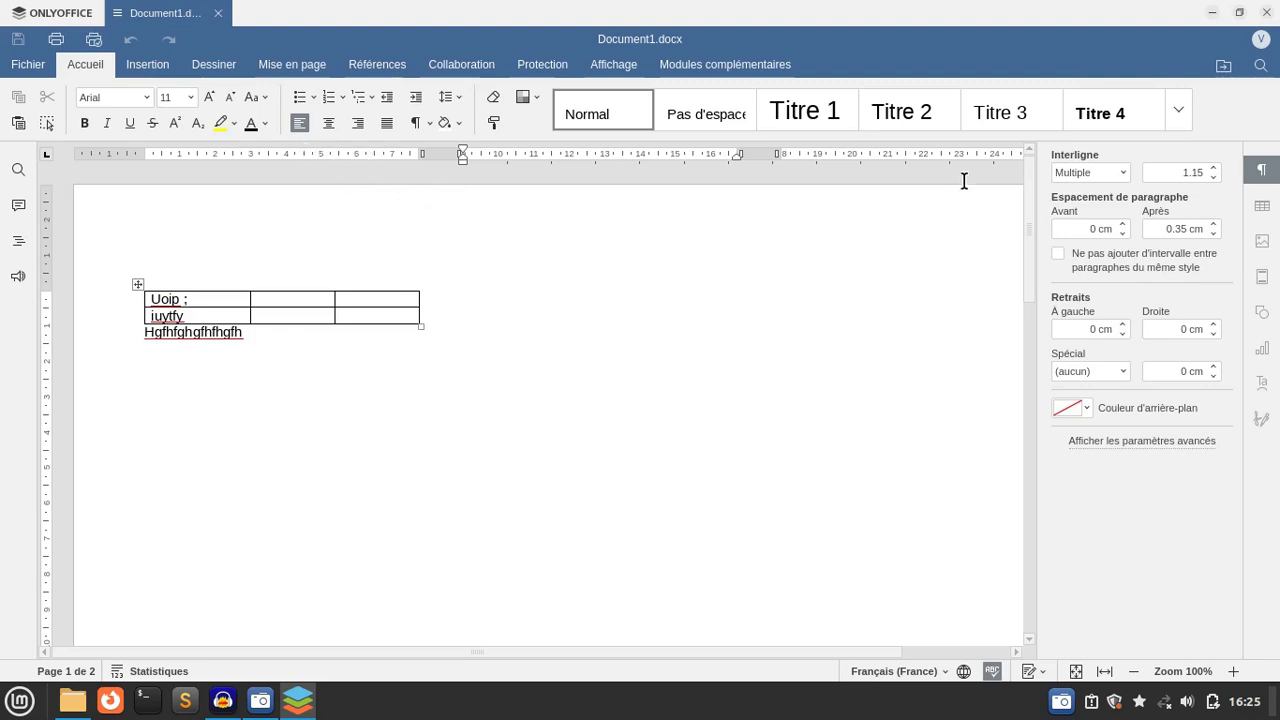
scroll(676, 419, down, 3)
scroll(676, 419, down, 2)
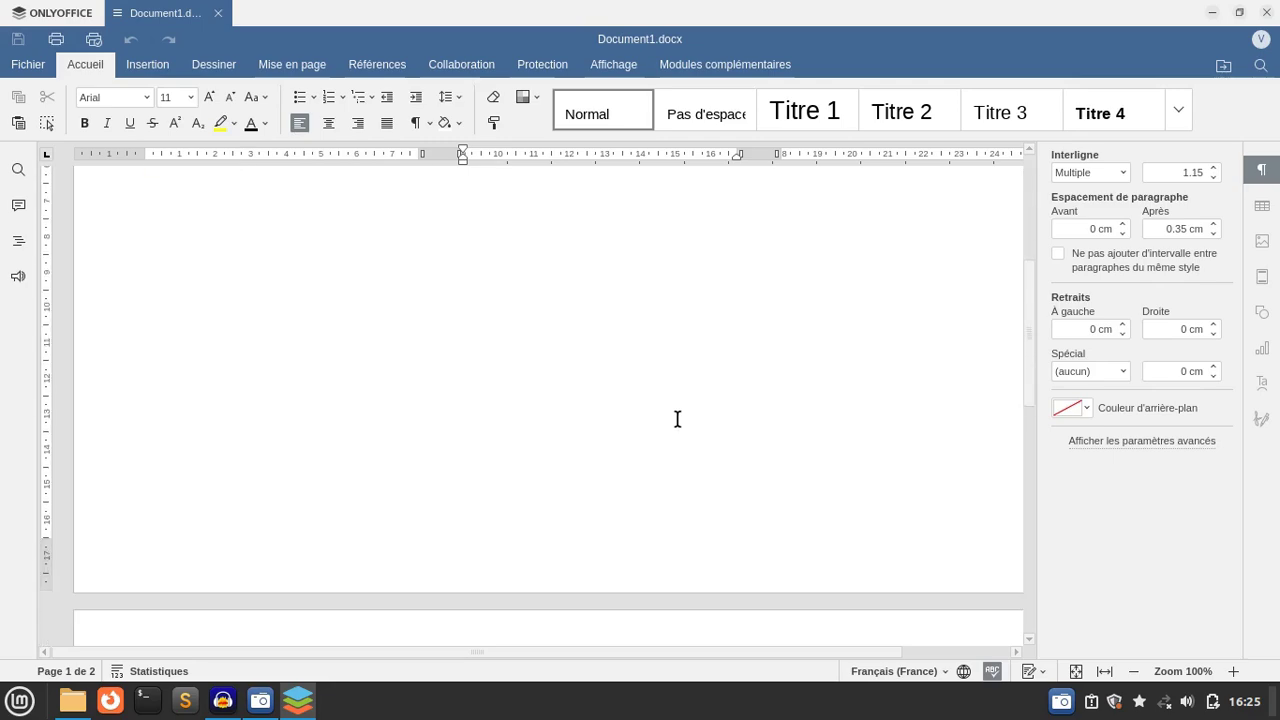
scroll(677, 419, up, 5)
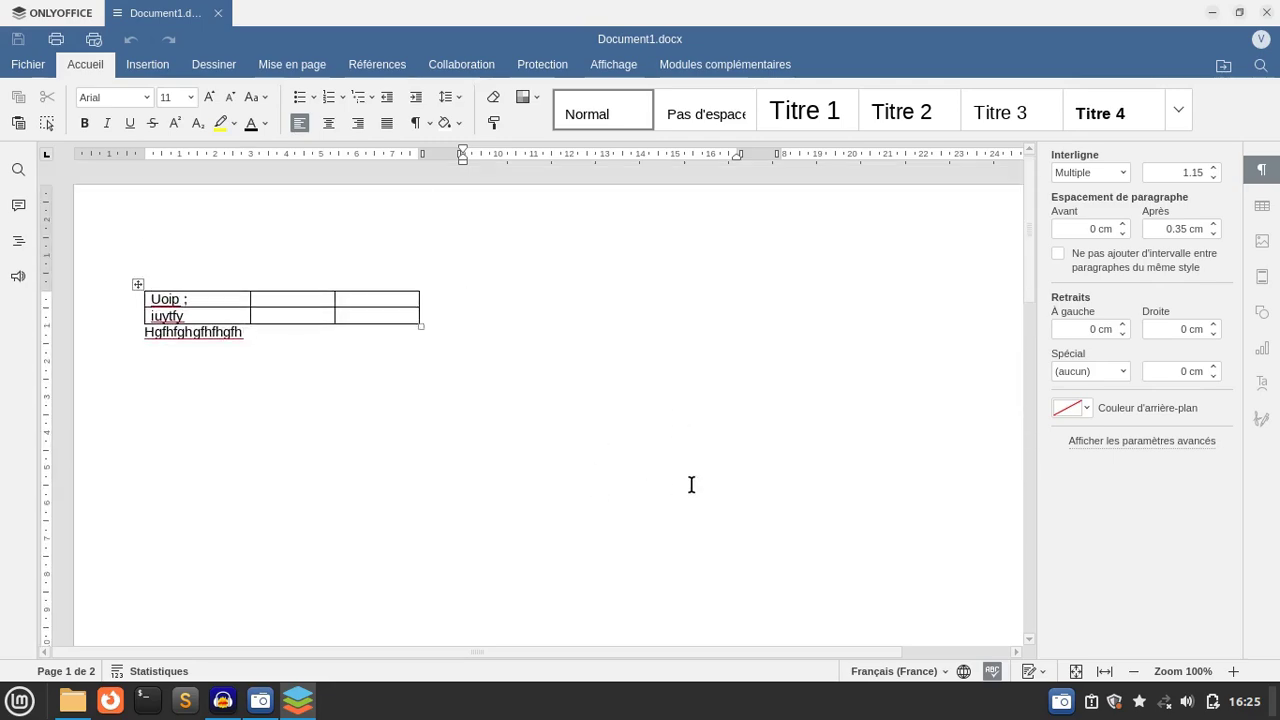
scroll(572, 529, down, 1)
scroll(572, 529, down, 10)
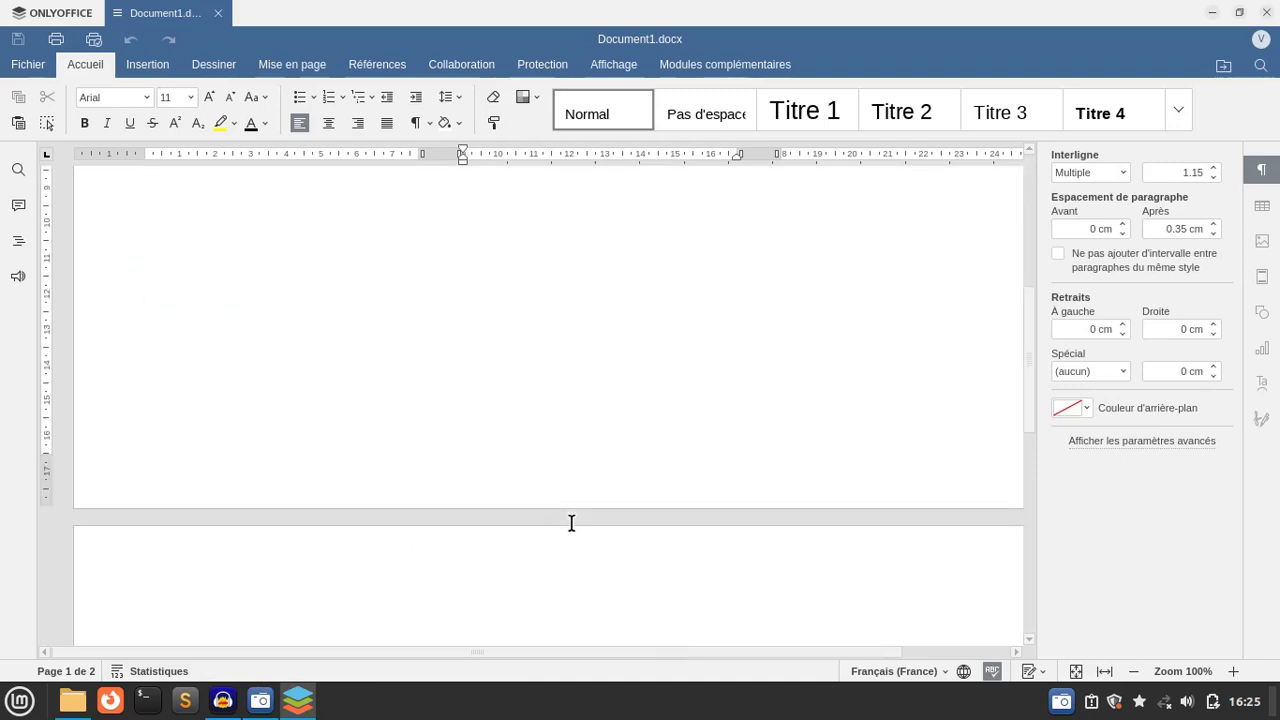
scroll(568, 517, up, 5)
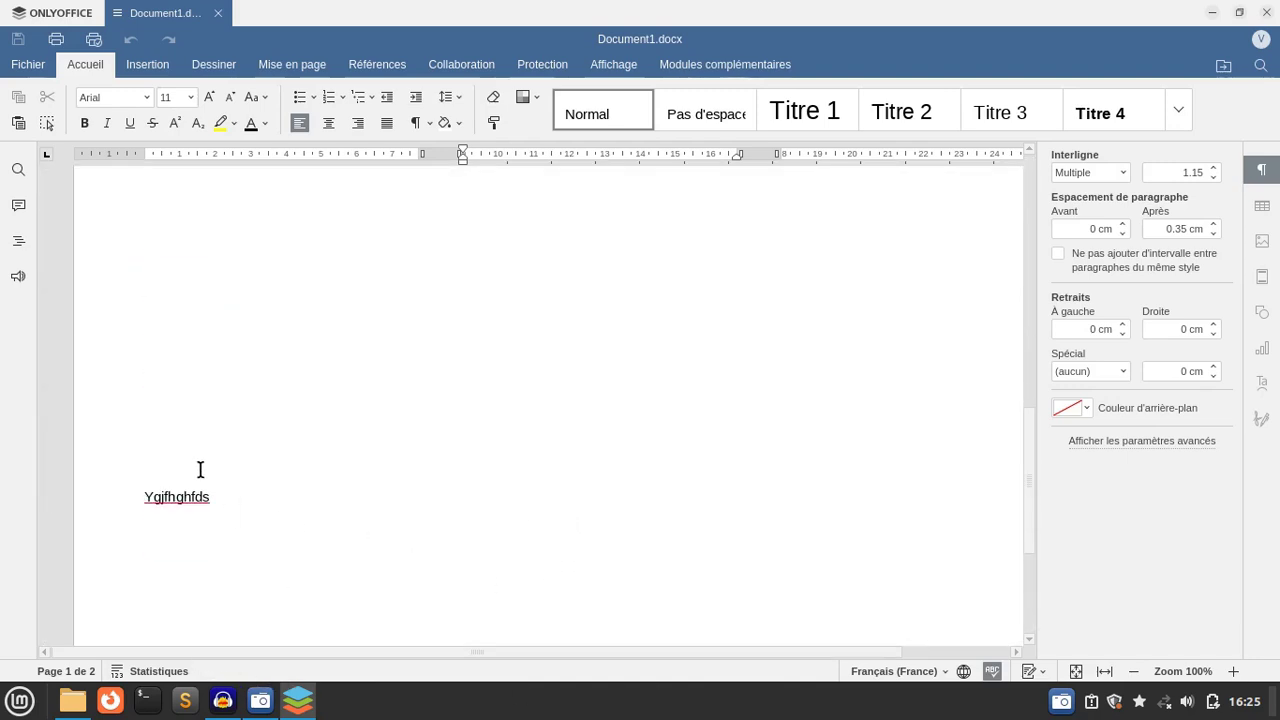
click(148, 497)
scroll(422, 490, down, 3)
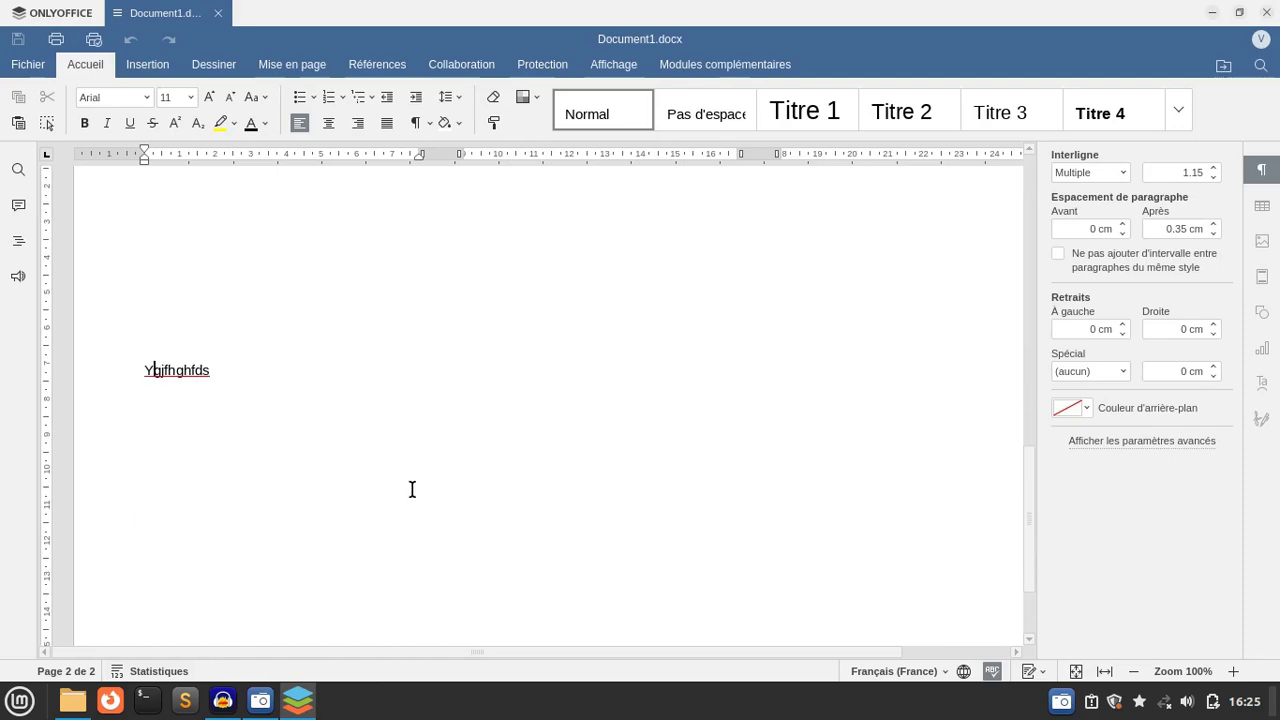
scroll(411, 489, up, 20)
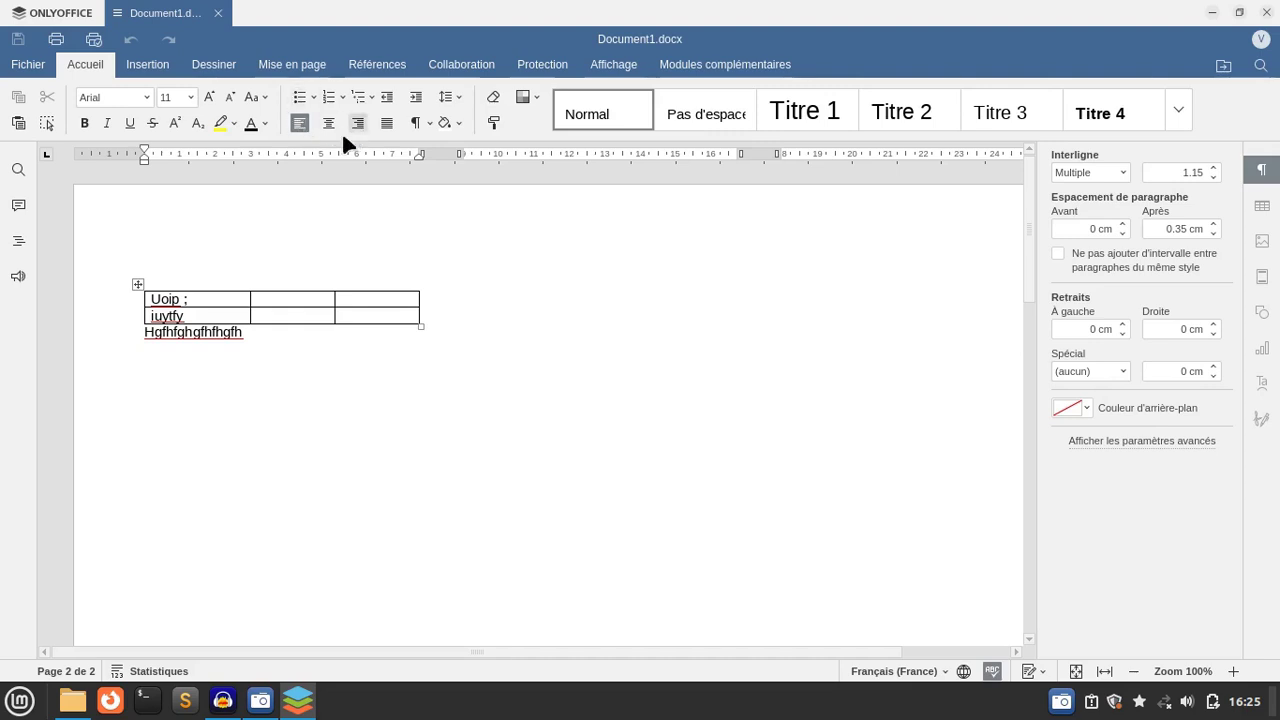
Centre the table's contents and the text line below it, and close Document1.docx without saving the changes
drag(155, 300, 200, 340)
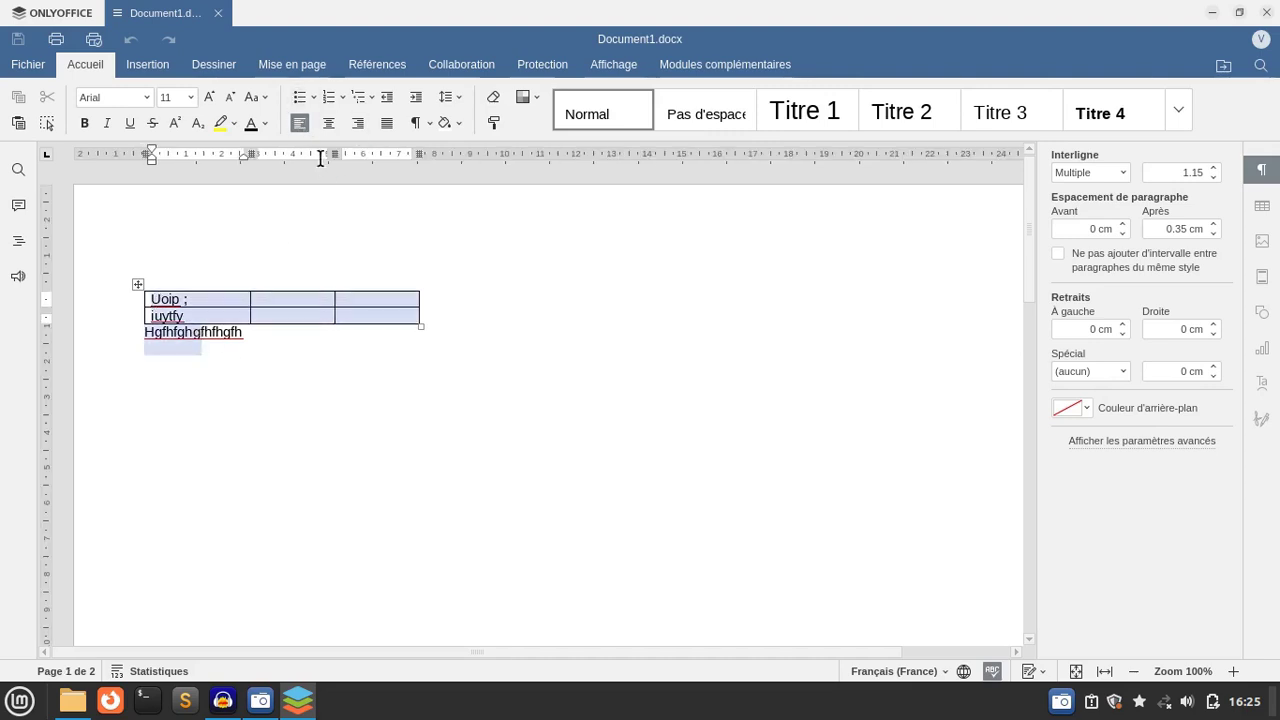
click(330, 124)
click(463, 285)
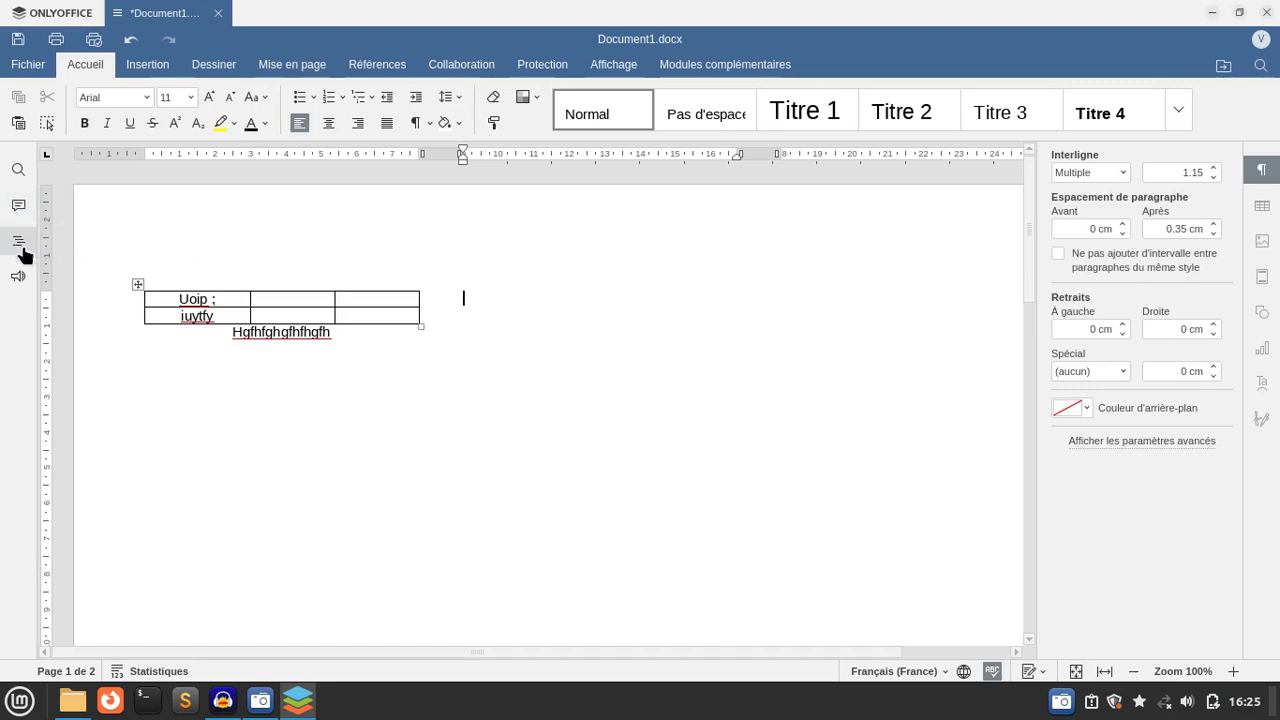
click(236, 237)
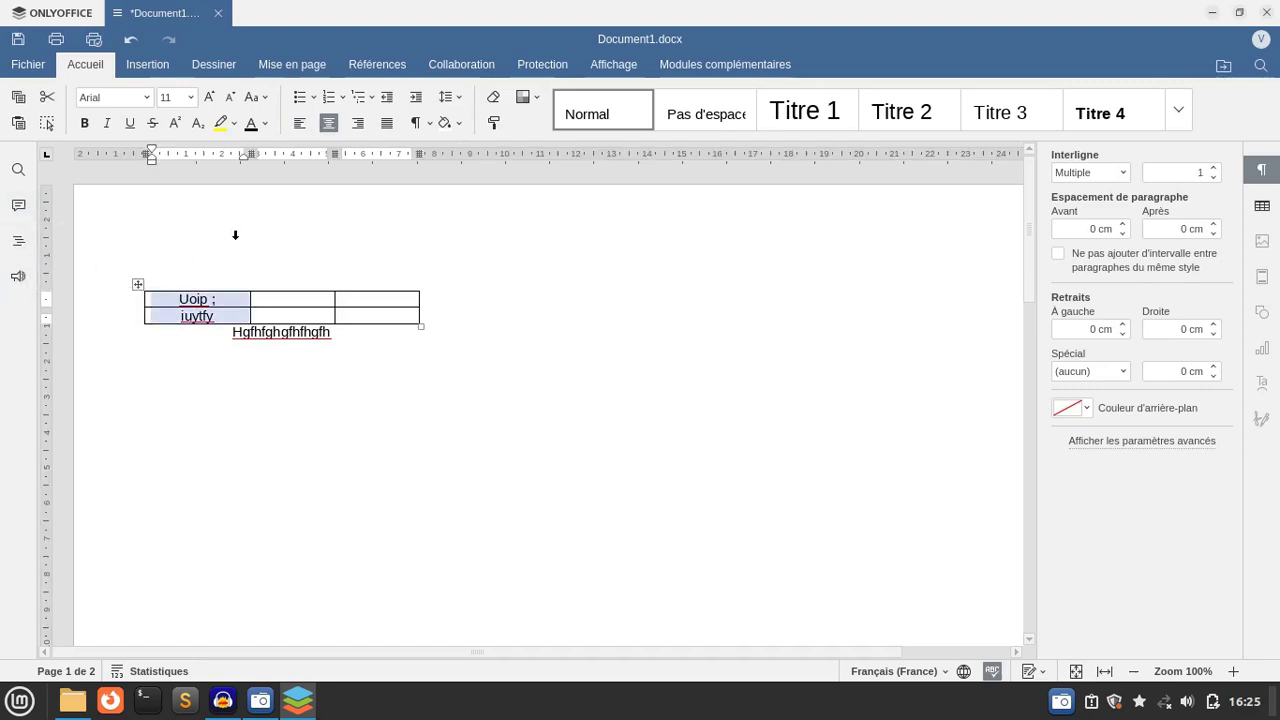
click(1268, 14)
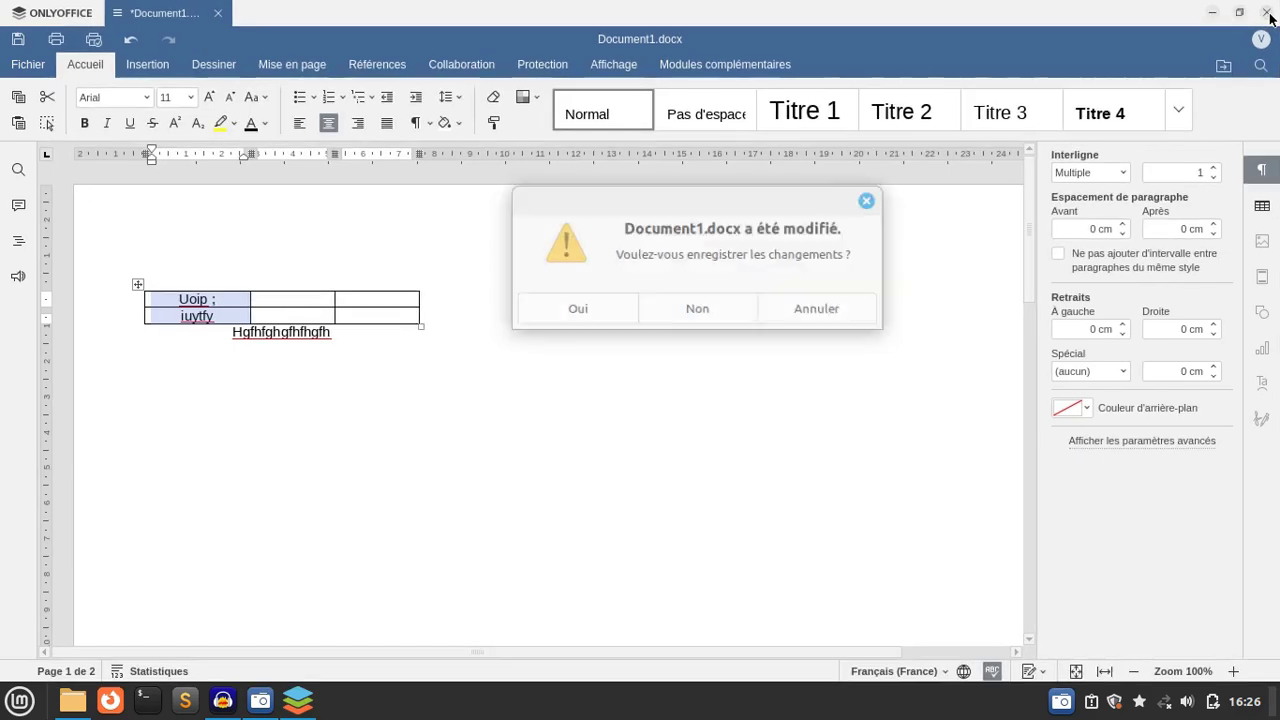
click(733, 309)
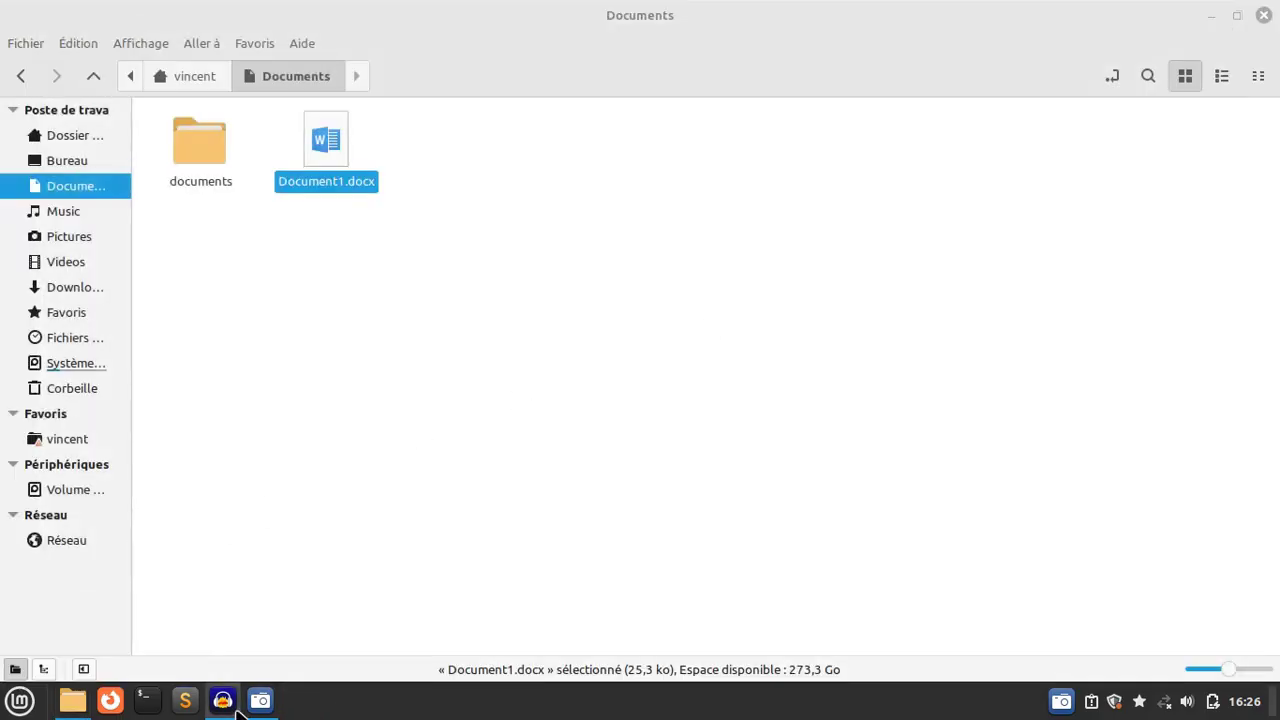
Launch ONLYOFFICE Desktop Editors from the office applications (Bureautique) and create a new spreadsheet (Classeur)
click(20, 700)
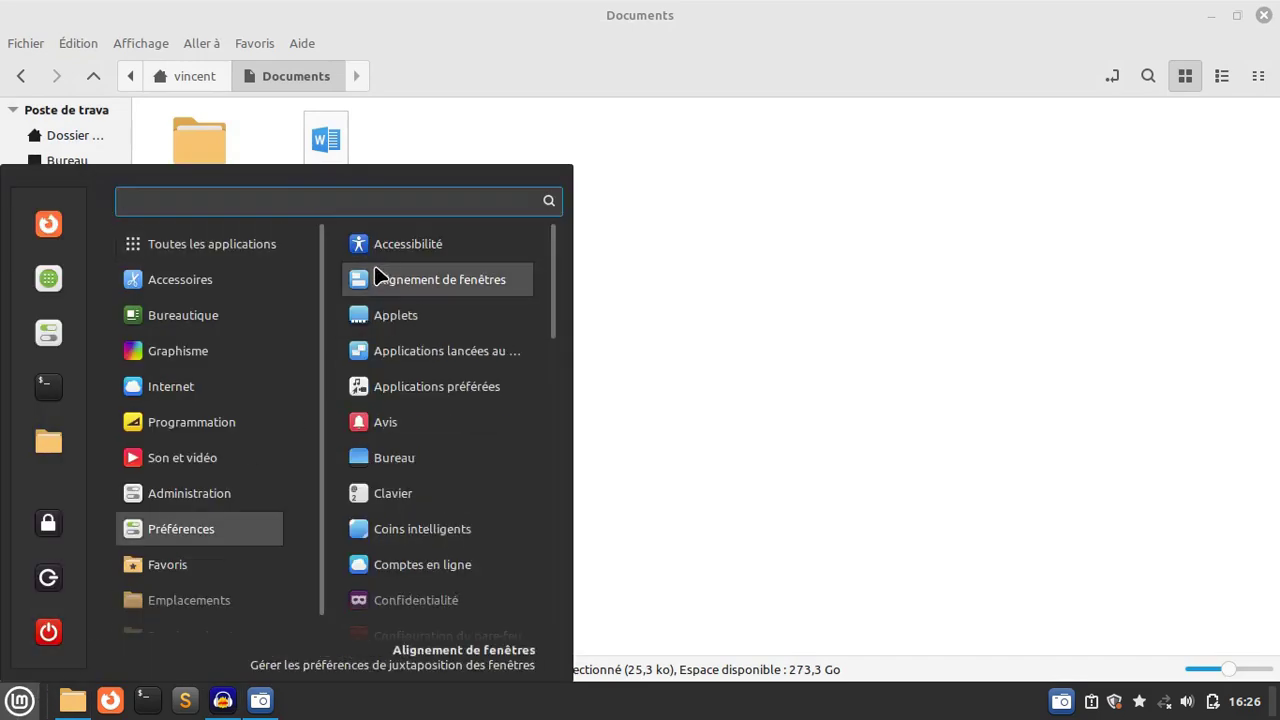
mouse_move(246, 314)
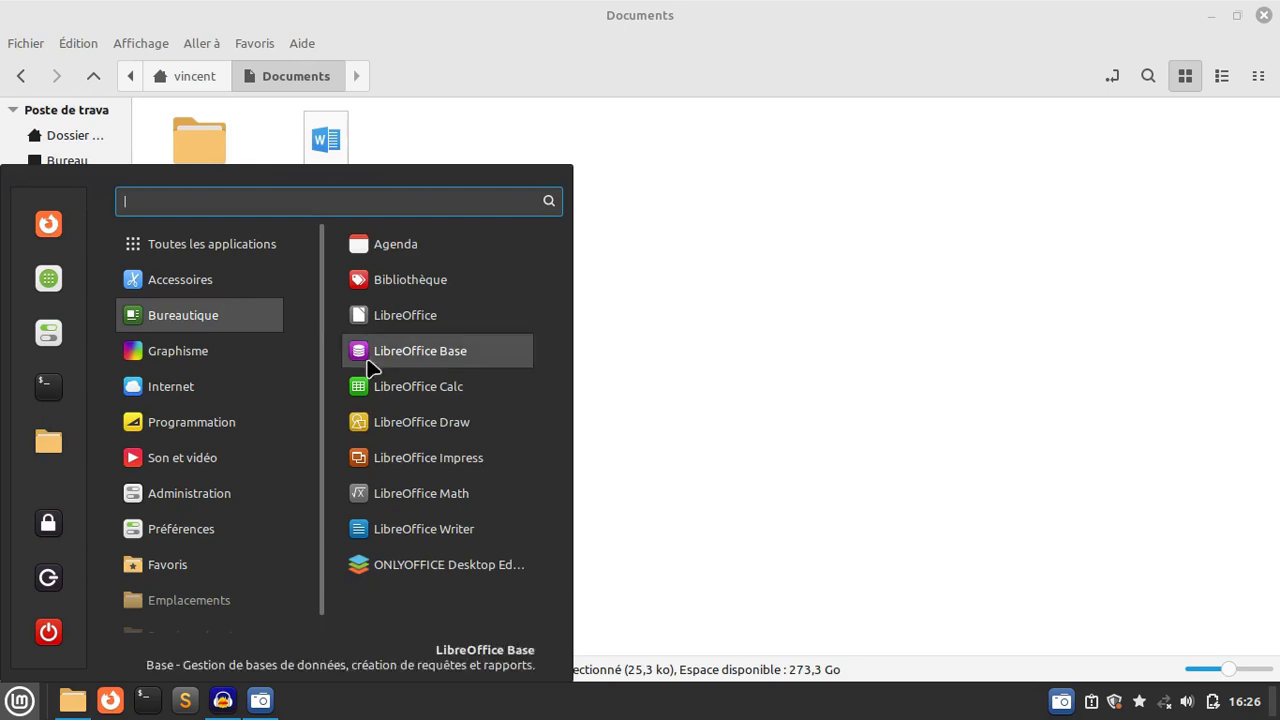
click(432, 566)
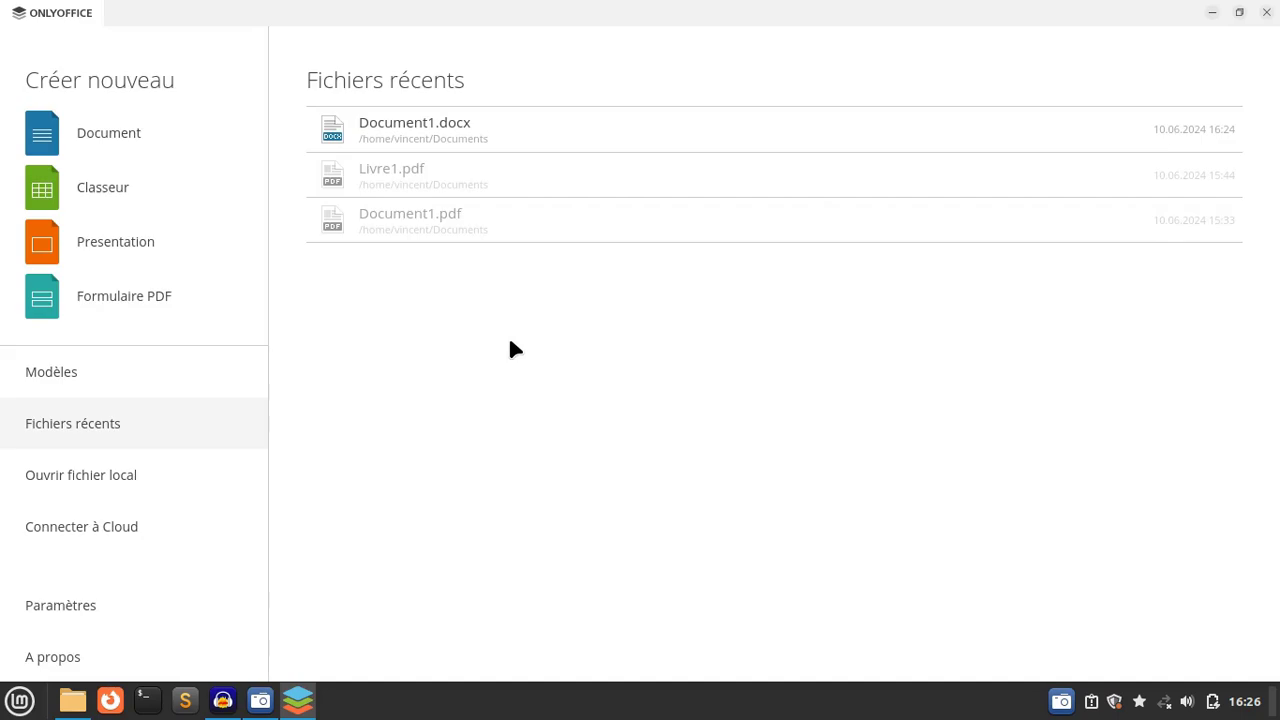
click(101, 187)
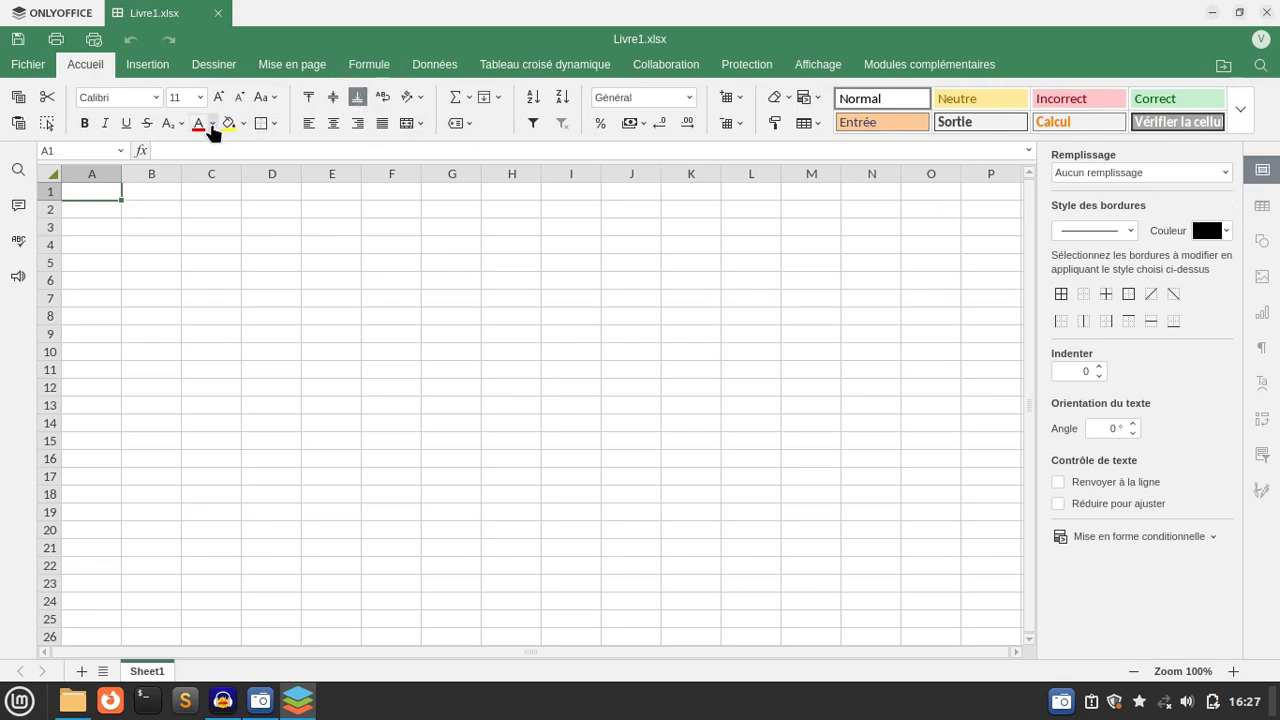
Select a few cells in the empty sheet and examine the cell settings, hiding and restoring them
click(306, 318)
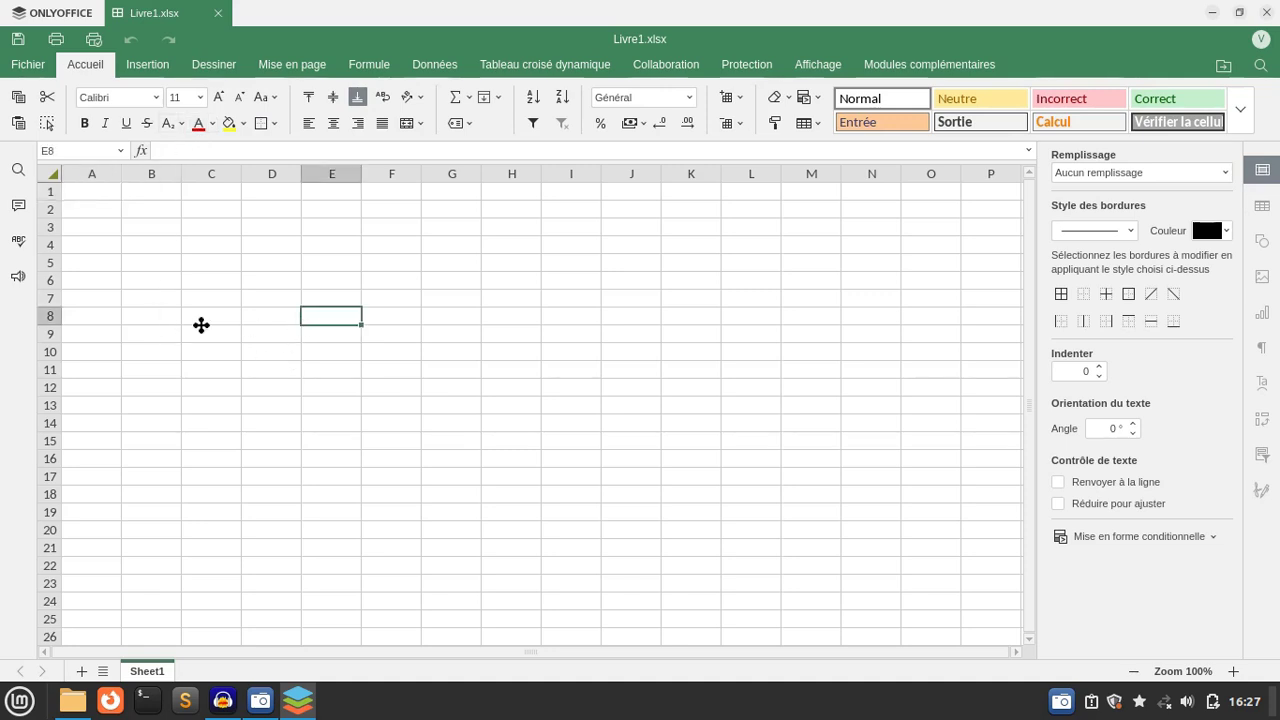
click(178, 318)
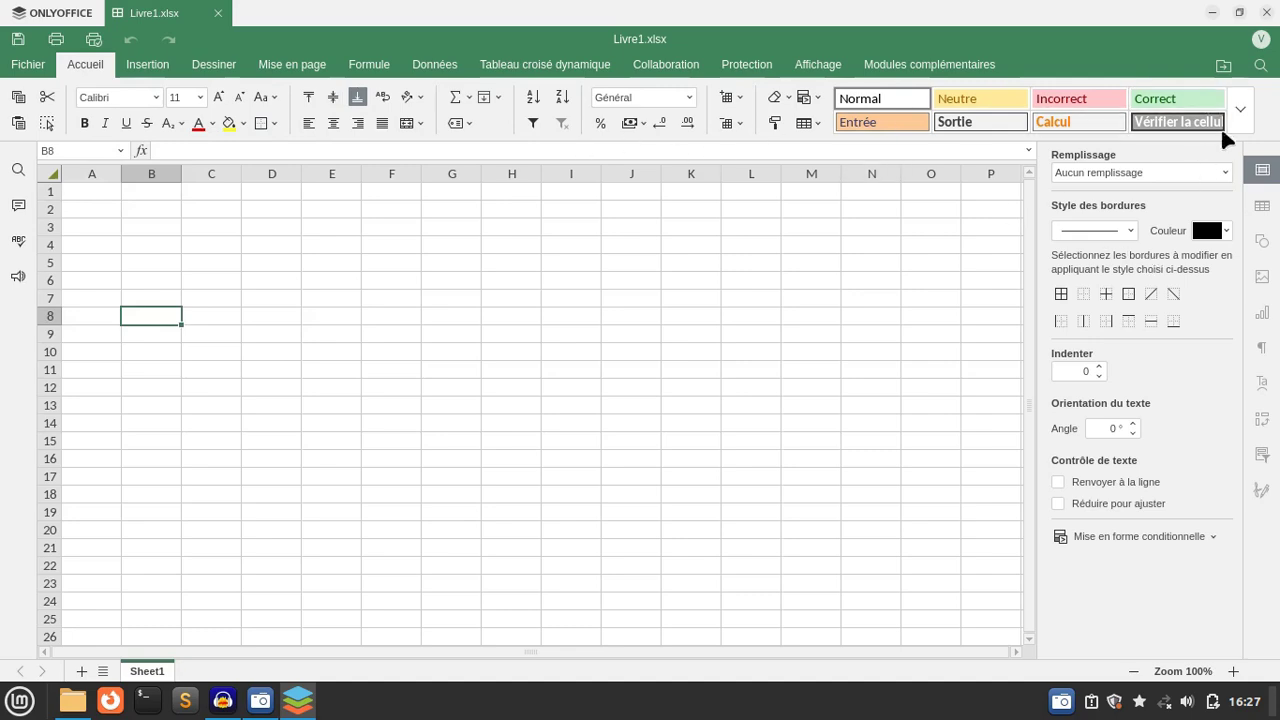
click(1261, 176)
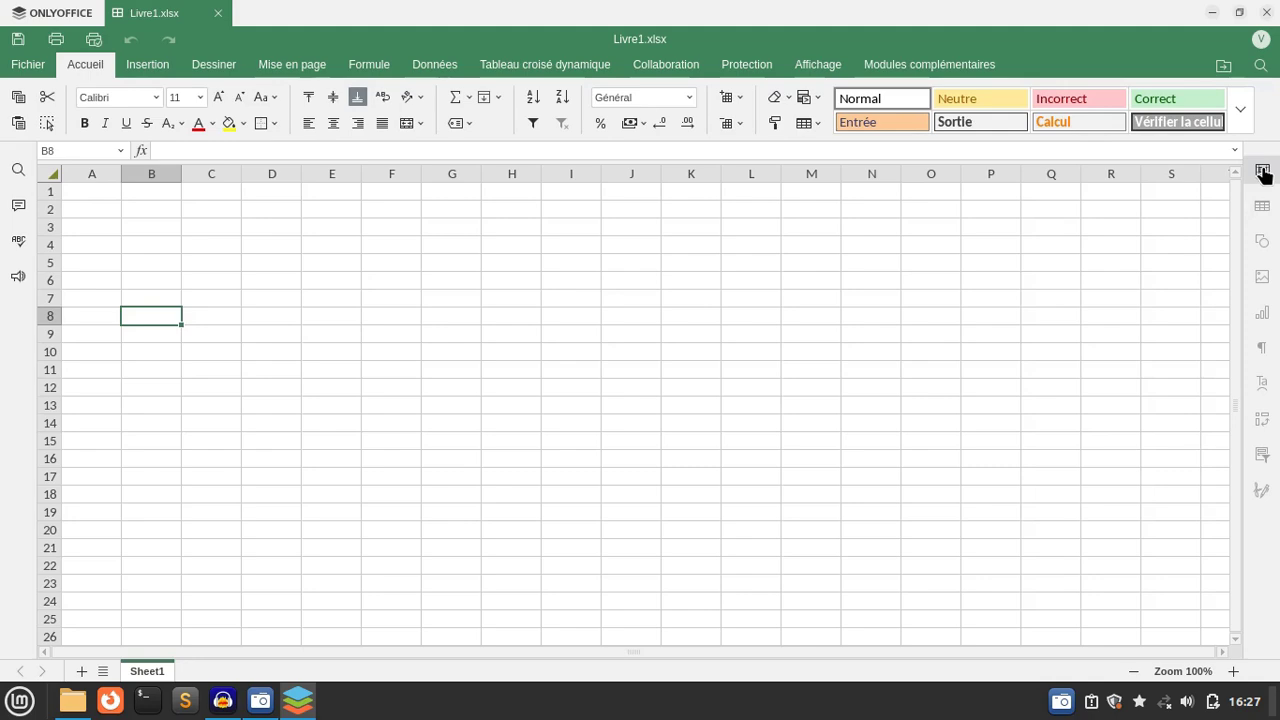
click(1263, 174)
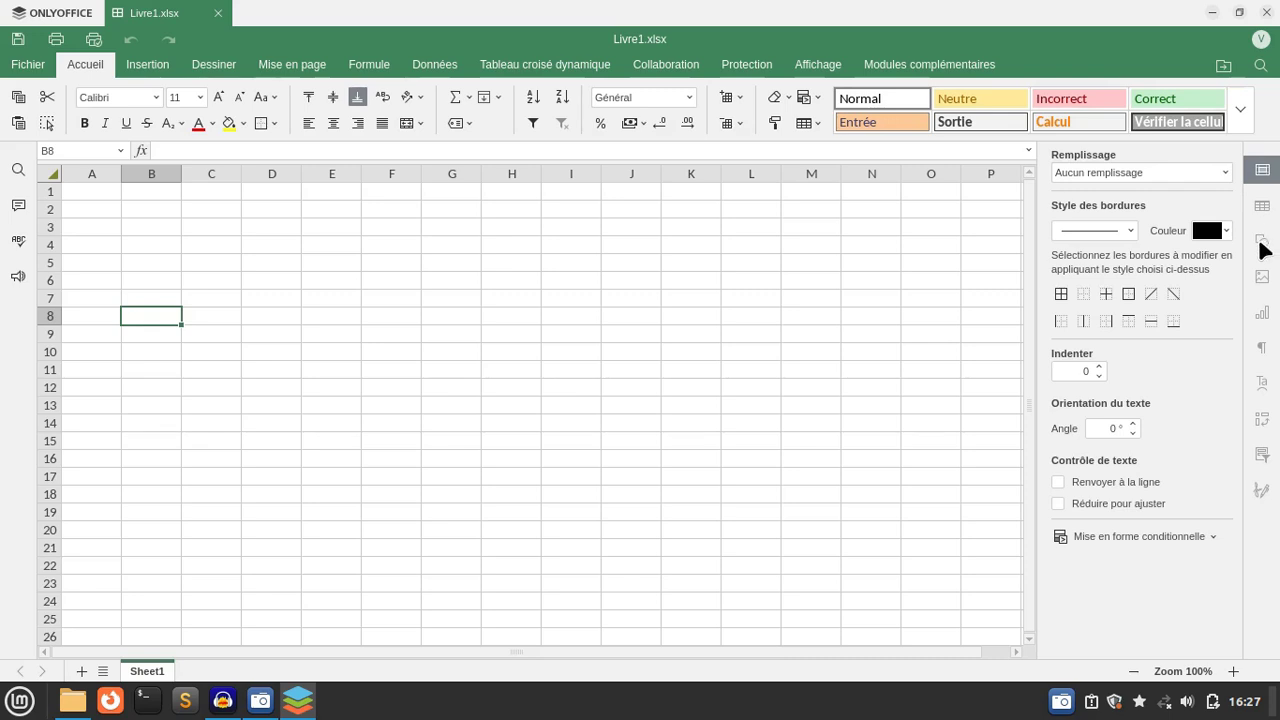
click(640, 427)
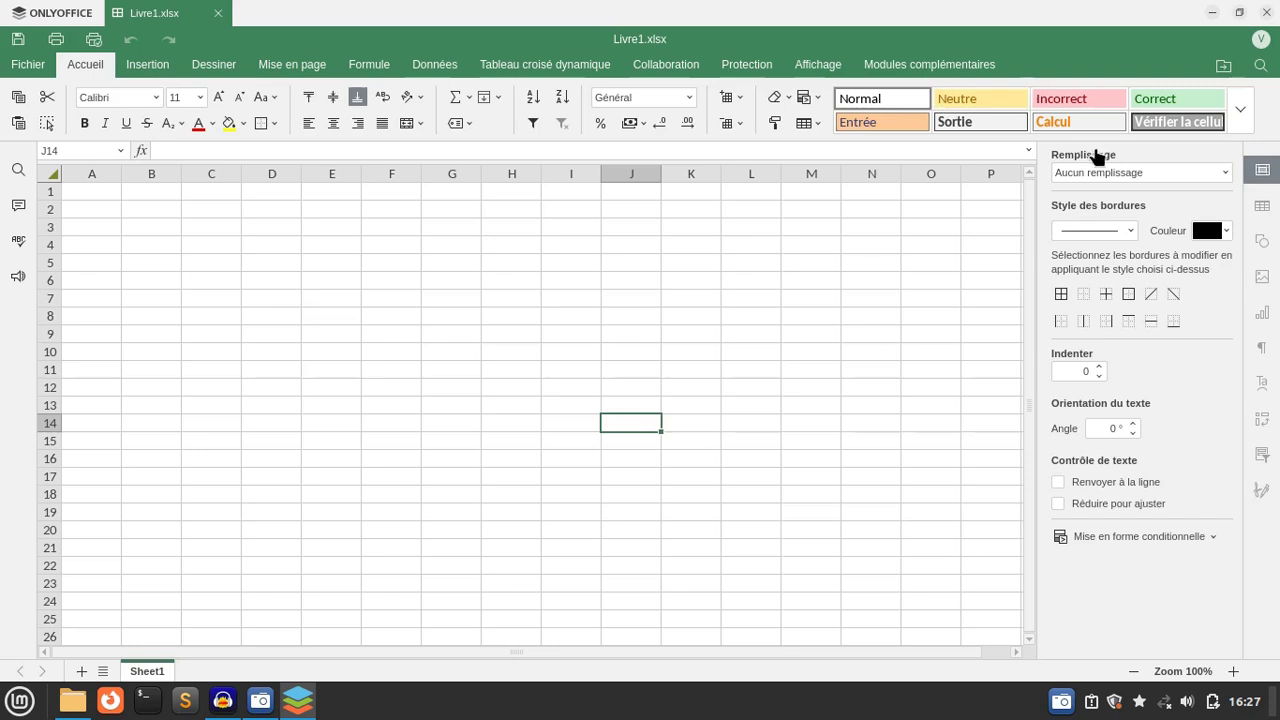
Review the spreadsheet's tools for pivot tables, drawing, page layout, insertion and formulas
click(488, 64)
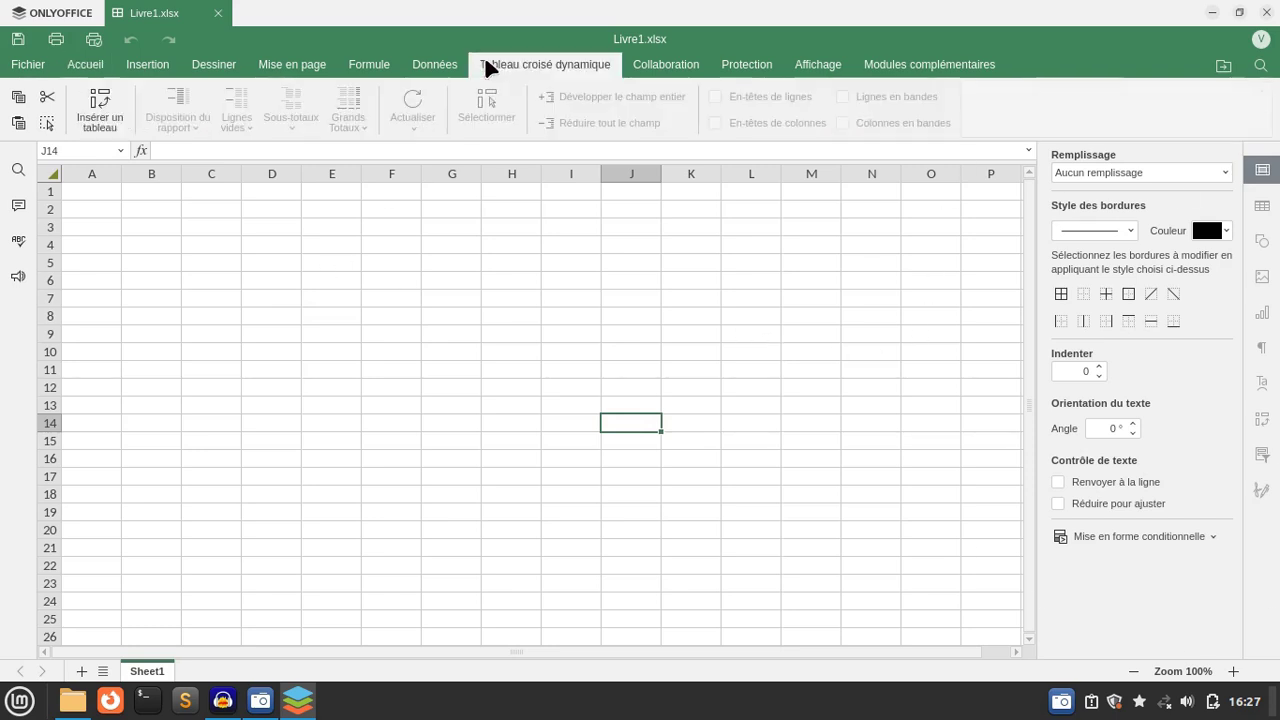
click(204, 70)
click(266, 68)
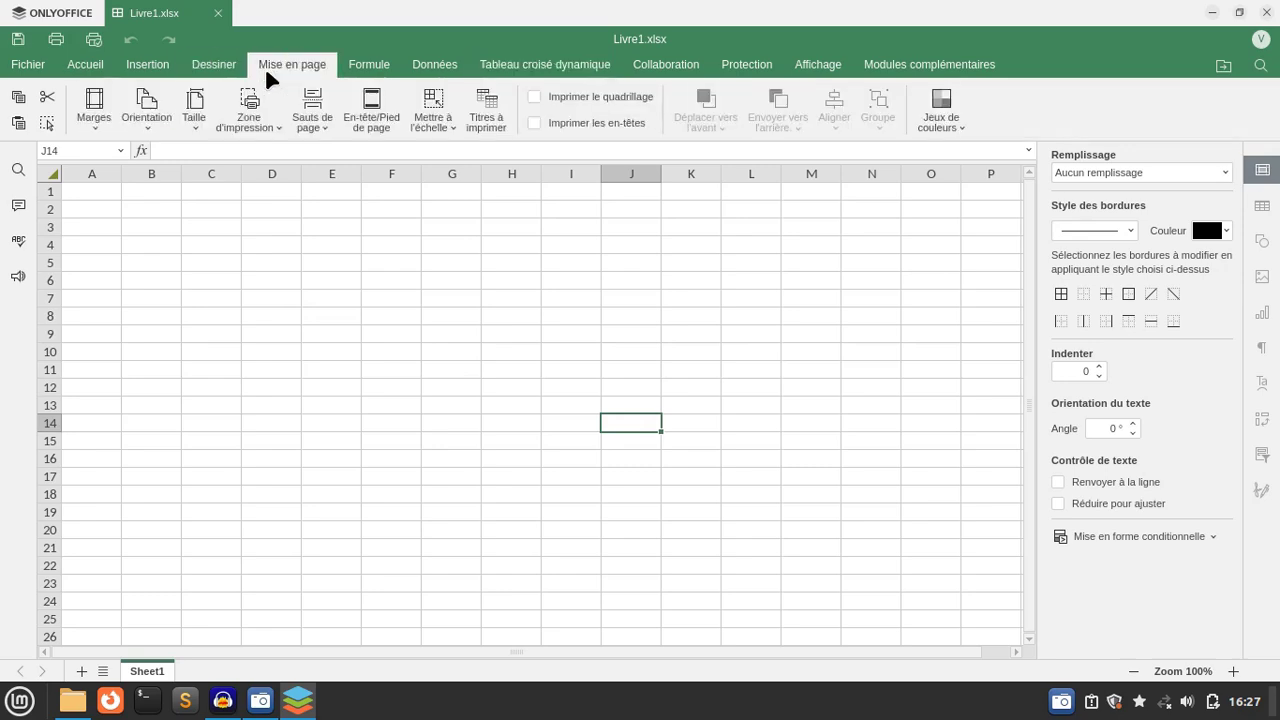
click(124, 67)
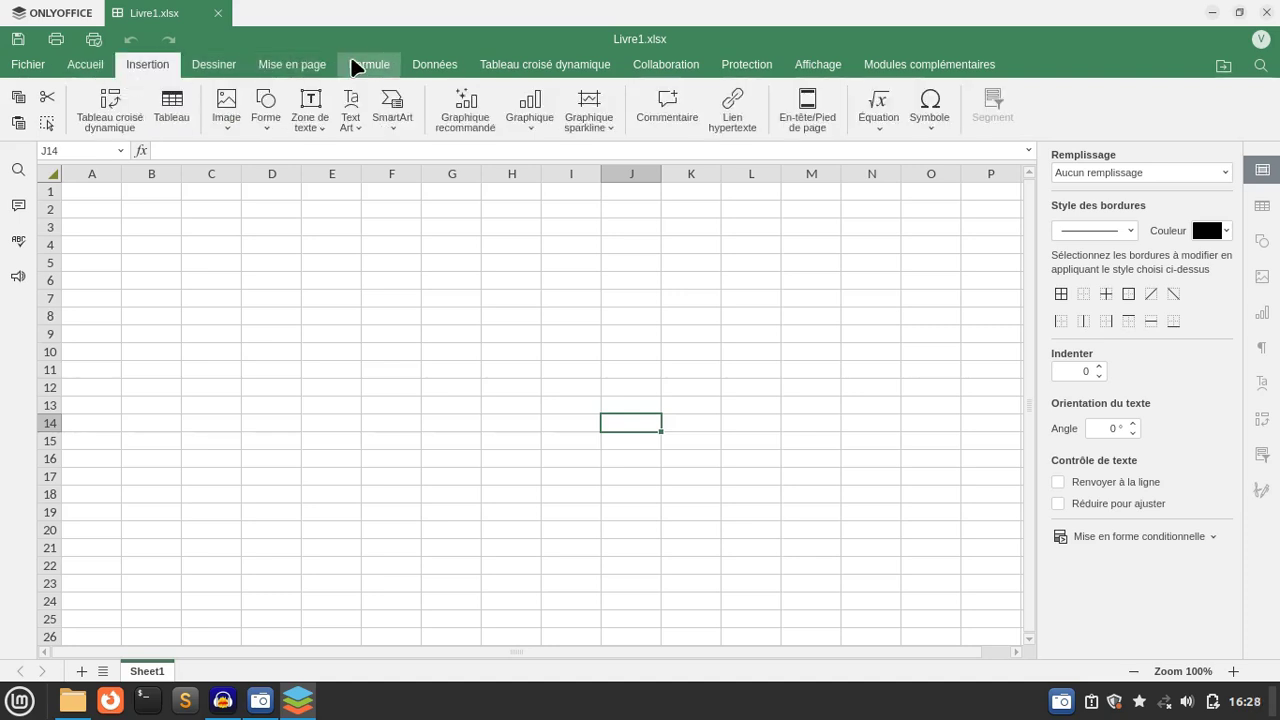
click(340, 330)
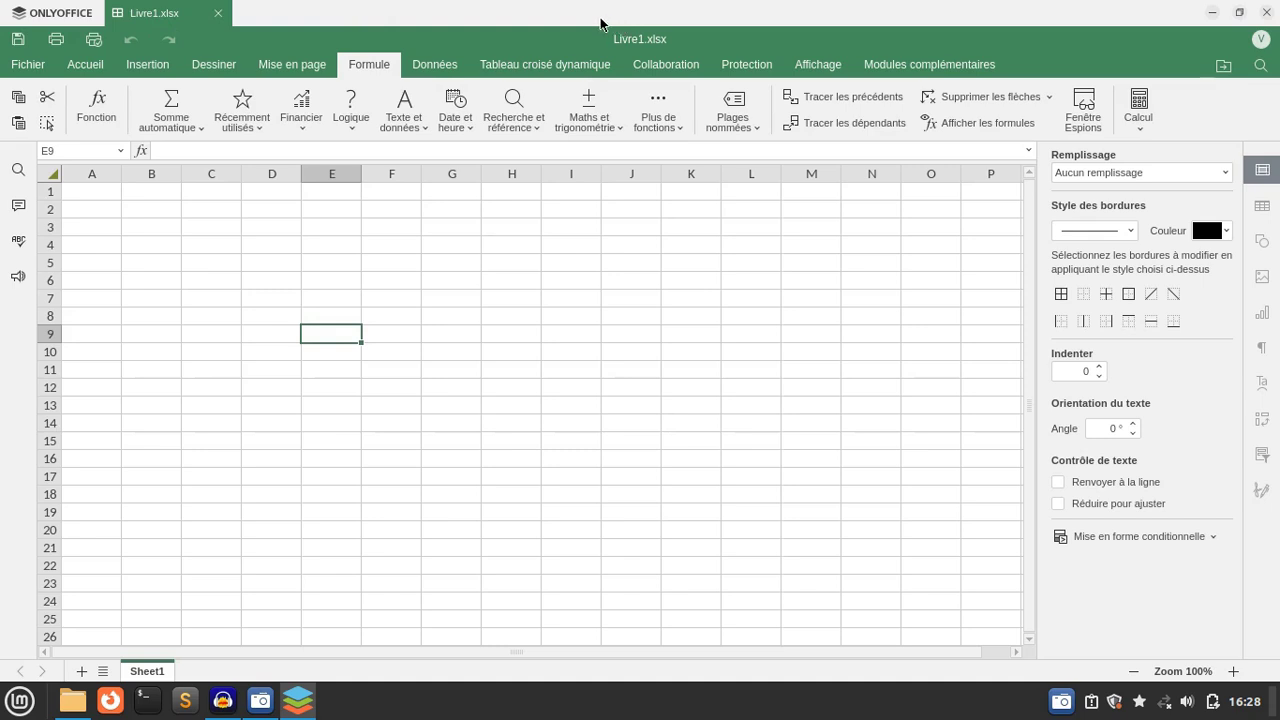
Return to the start page and create a new presentation
click(64, 13)
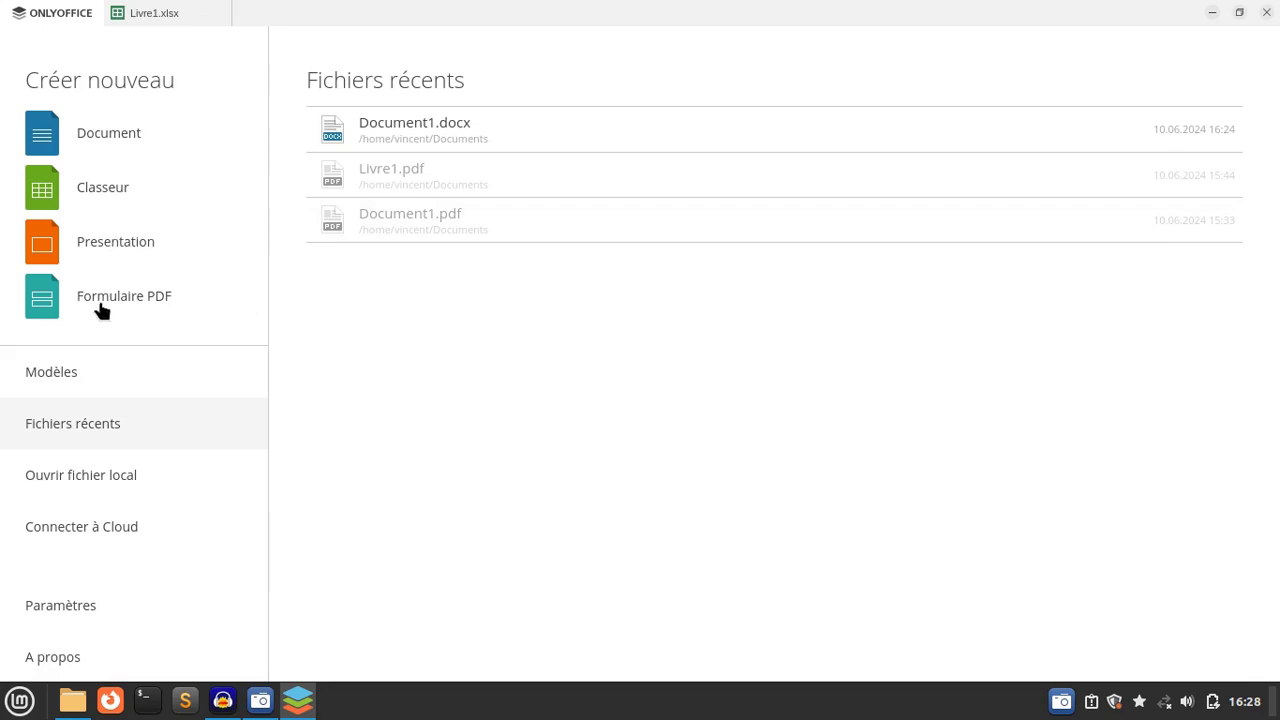
click(113, 250)
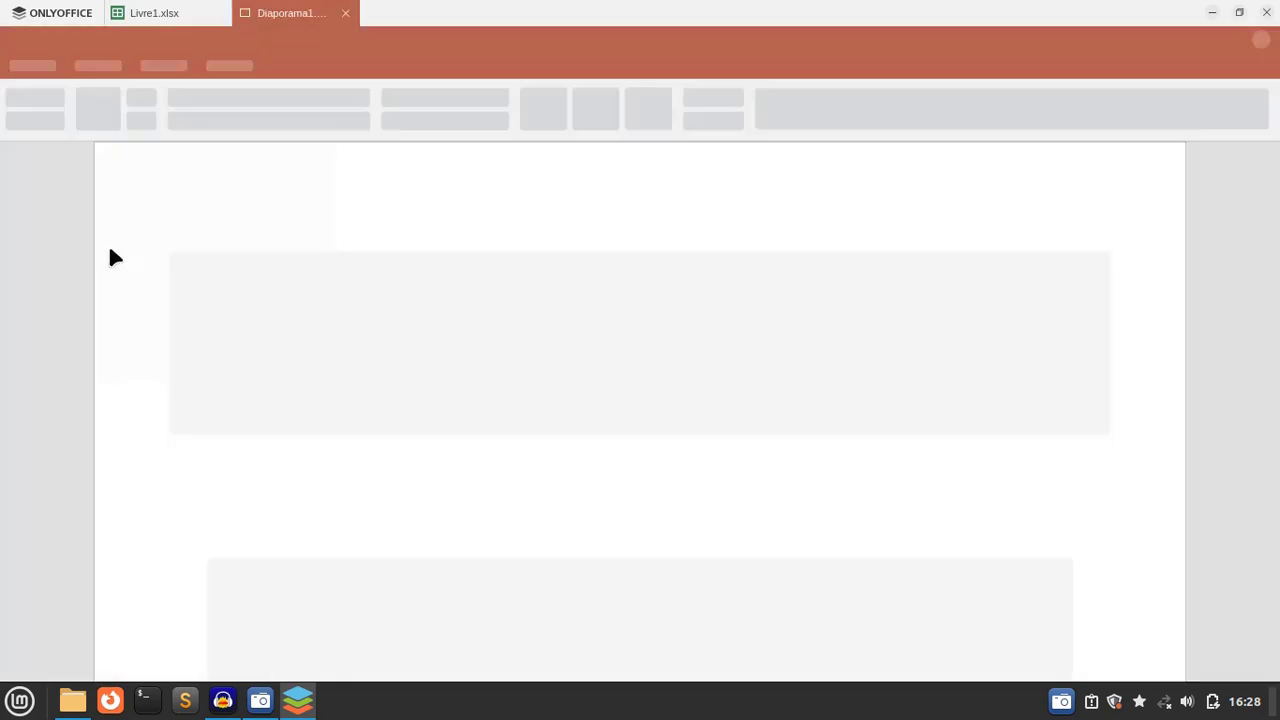